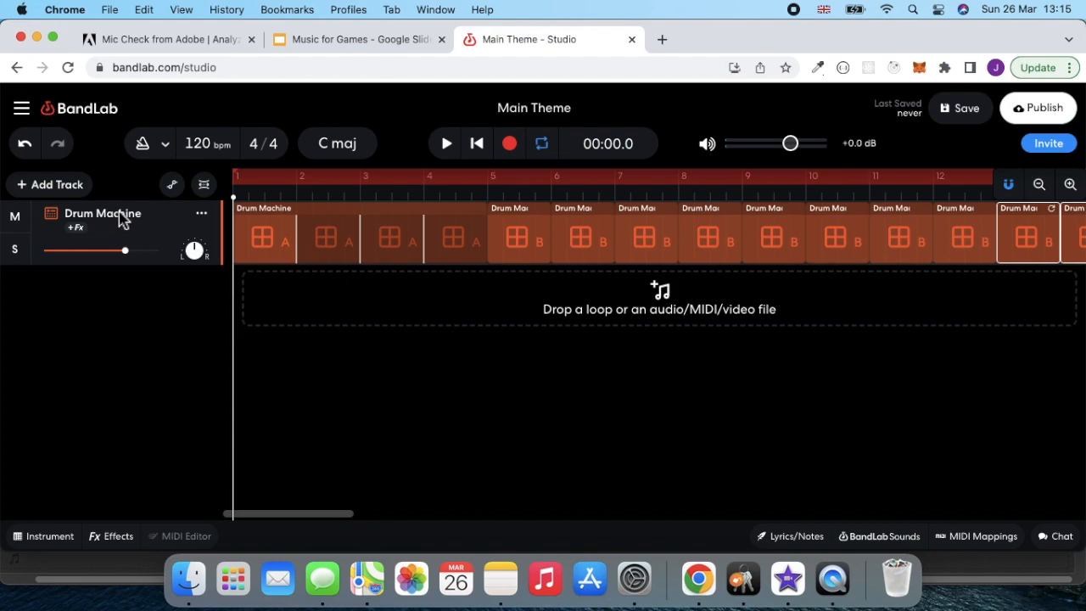
# Step: Rename the Drum Machine track as Percussion
pyautogui.doubleClick(121, 214)
pyautogui.press('BackSpace')
pyautogui.write('Percussion')
pyautogui.click(111, 295)
# Step: Add a new virtual instruments track and open its instrument settings to browse the available keyboards, leaving Grand Piano chosen
pyautogui.click(34, 190)
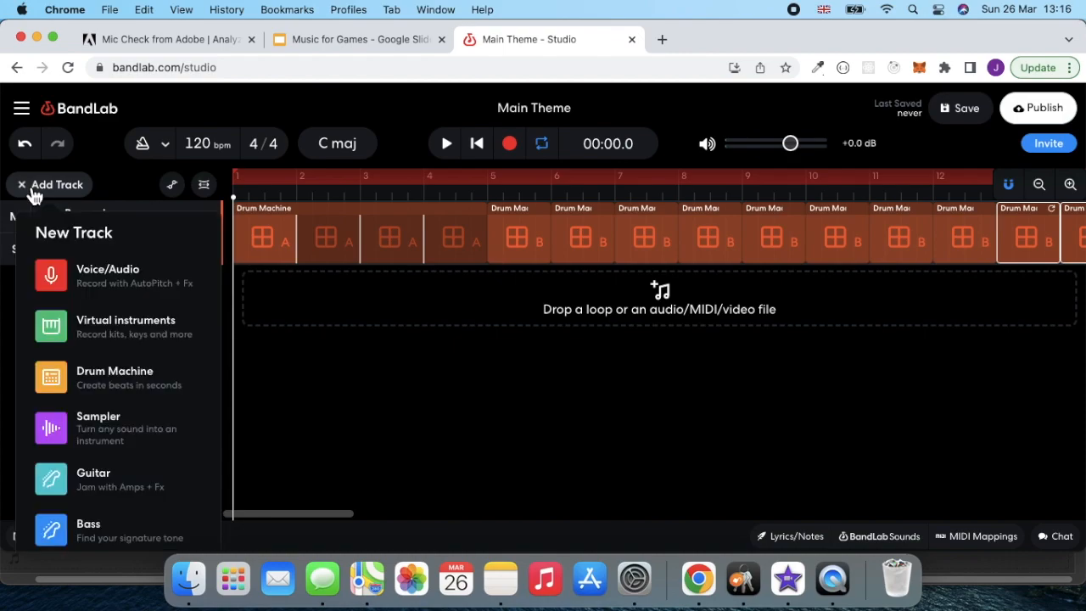
pyautogui.click(108, 329)
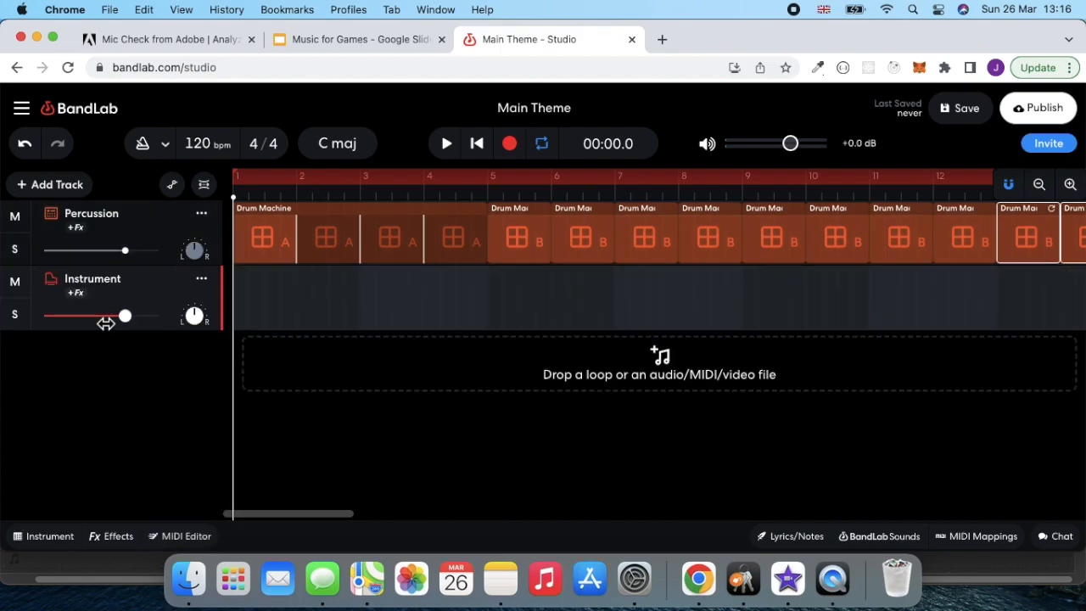
pyautogui.click(59, 291)
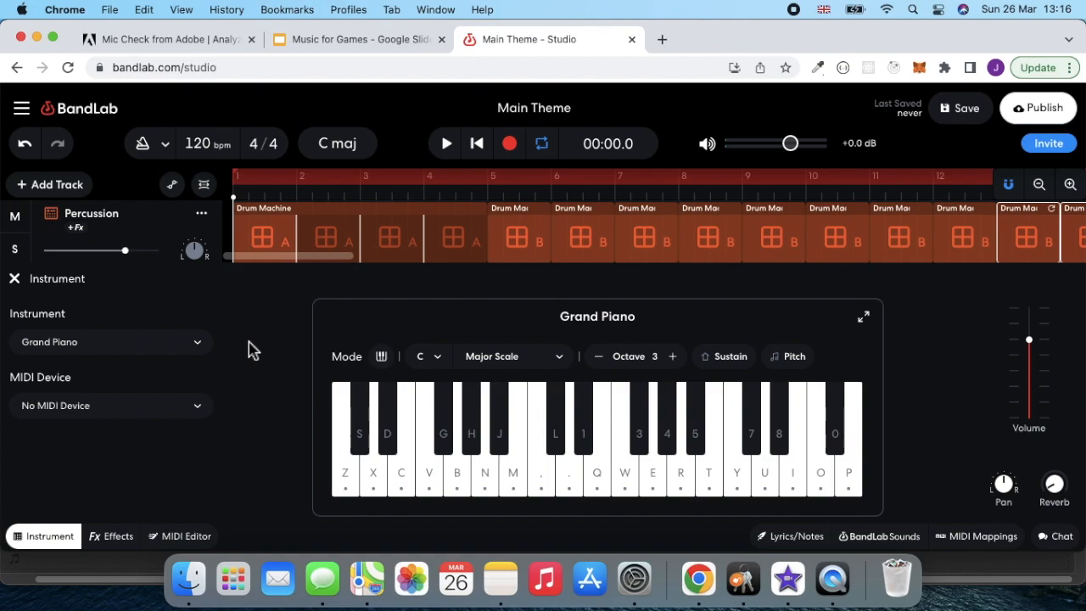
pyautogui.click(197, 343)
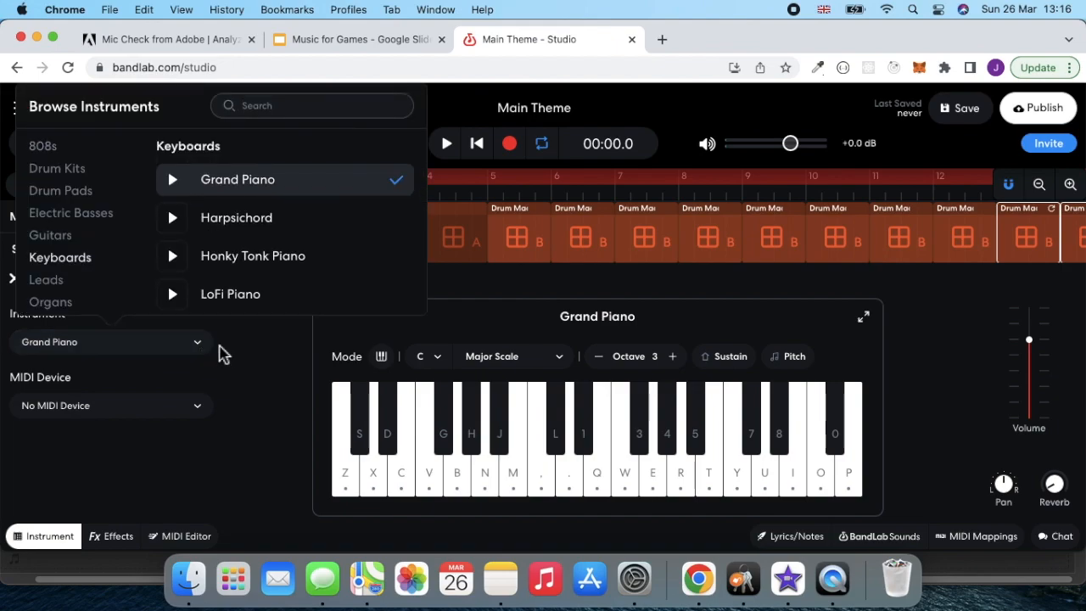
pyautogui.click(238, 363)
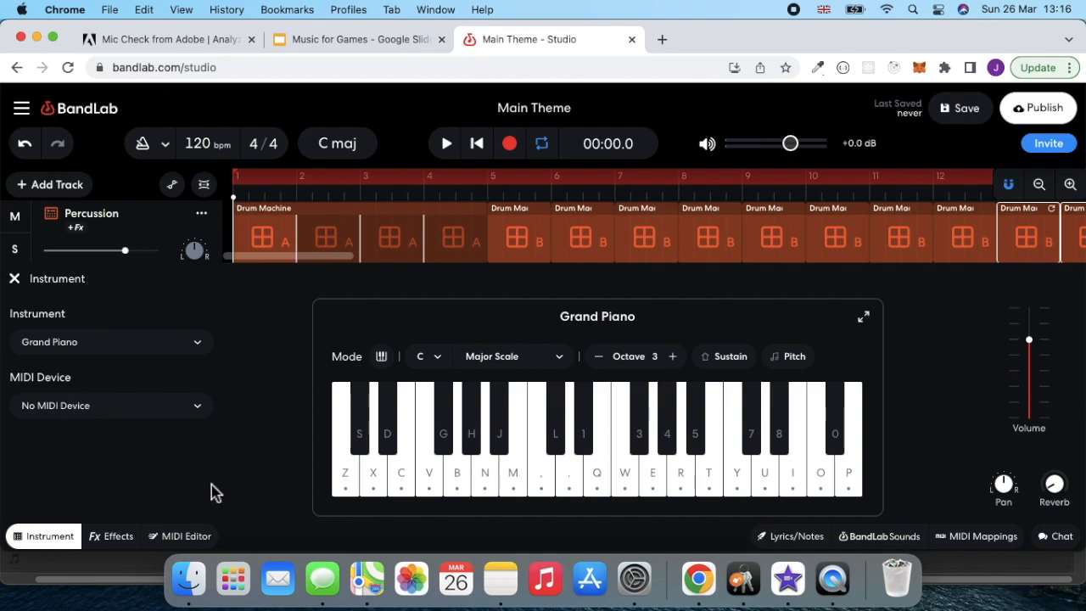
# Step: In the MIDI editor, add a C4 note at the start of bar 1, with quantize value 1/1, and stretch it across the whole bar
pyautogui.click(192, 539)
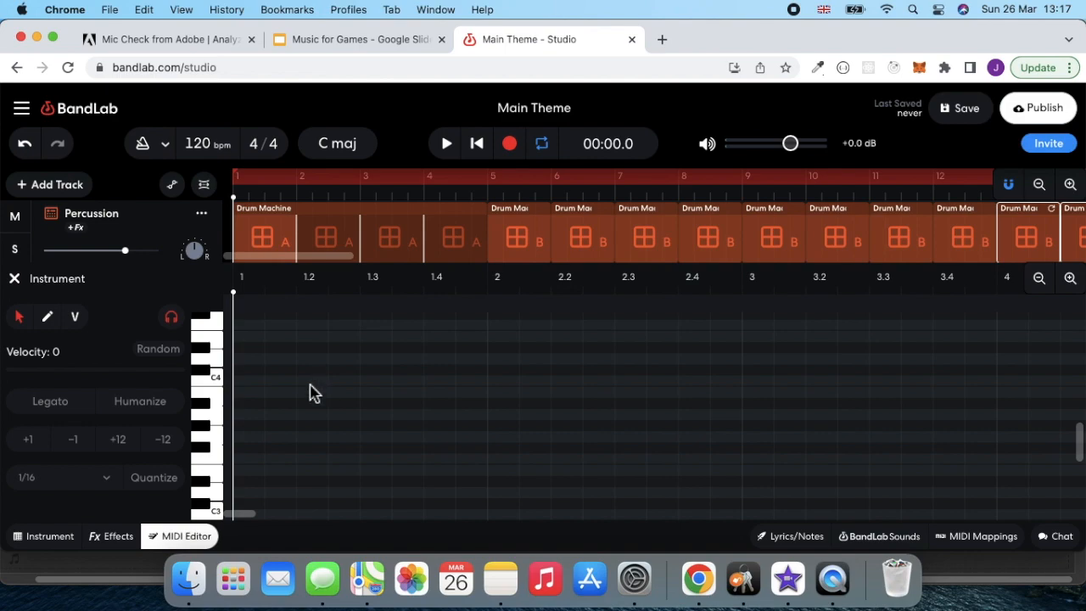
pyautogui.scroll(3, 271, 424)
pyautogui.scroll(2, 272, 424)
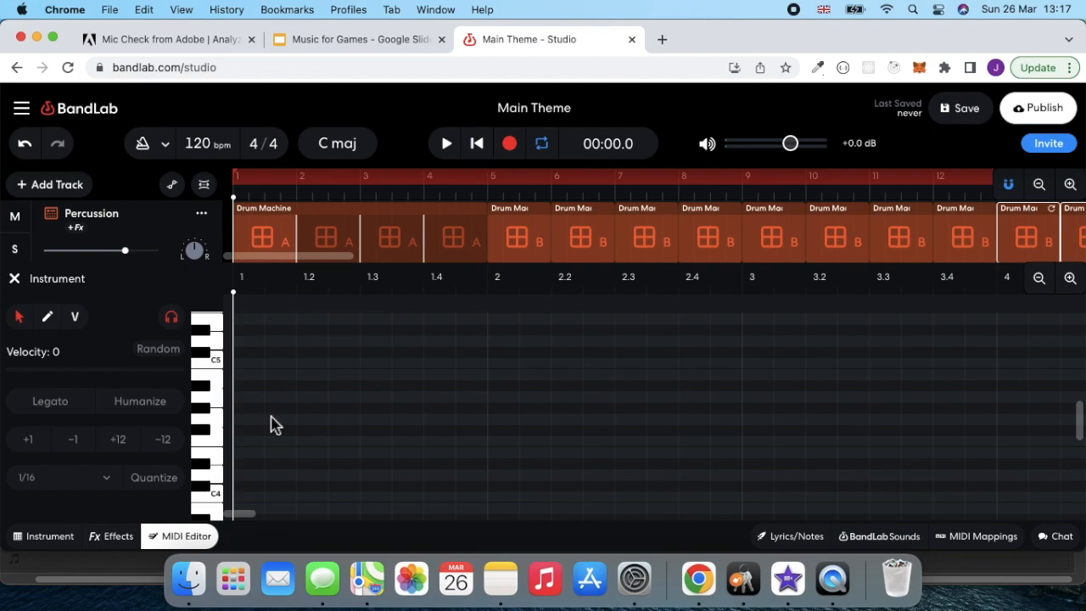
pyautogui.doubleClick(252, 499)
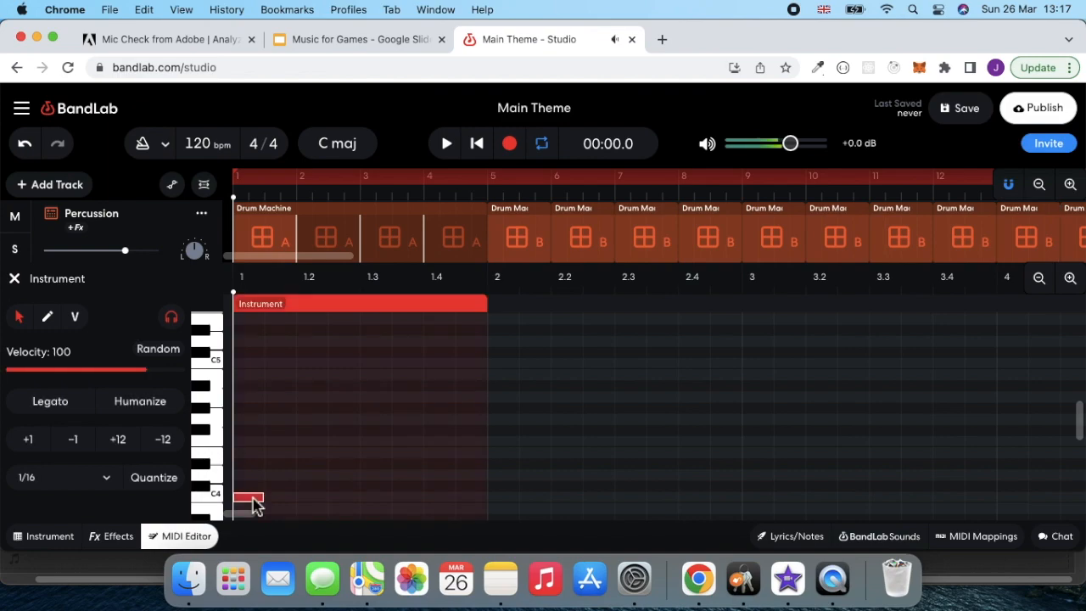
pyautogui.click(111, 478)
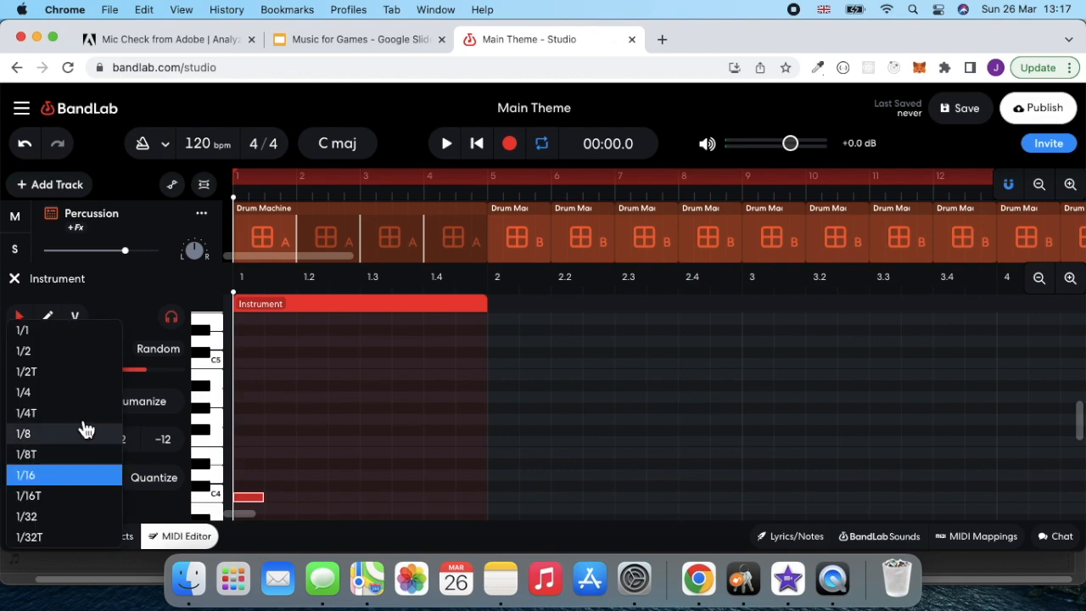
pyautogui.click(74, 340)
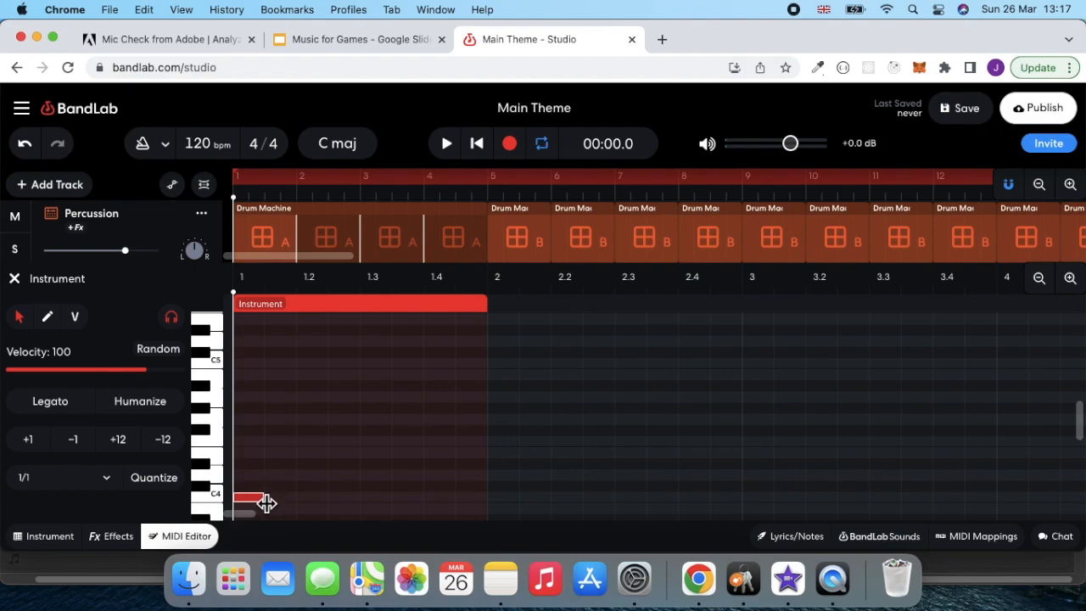
pyautogui.moveTo(267, 504); pyautogui.dragTo(490, 509)
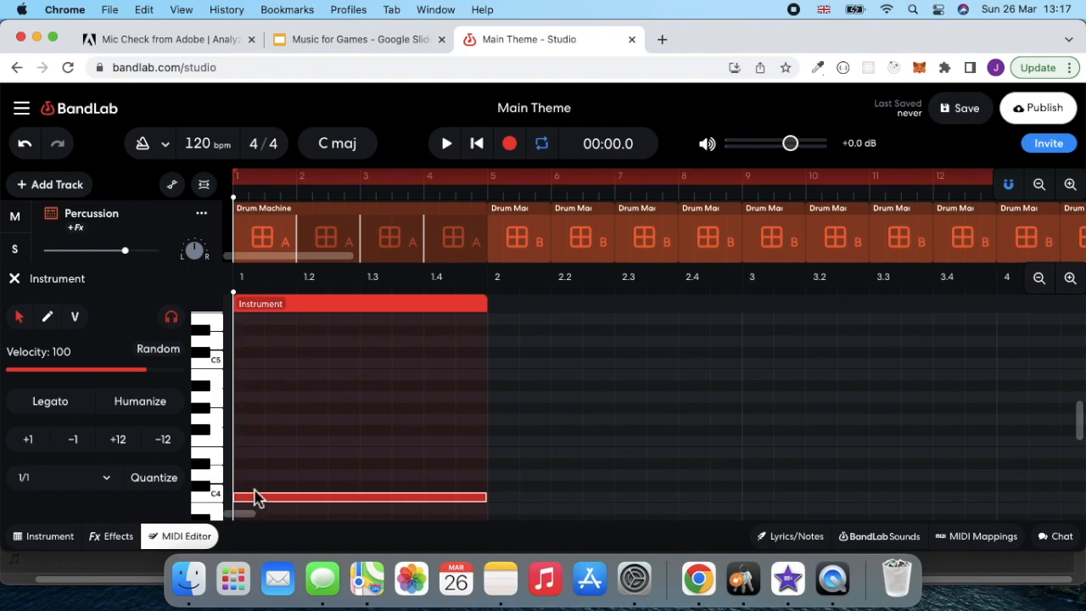
# Step: Add full-bar E4 and G4 notes above the C4 in bar 1 and play the chord back
pyautogui.doubleClick(246, 453)
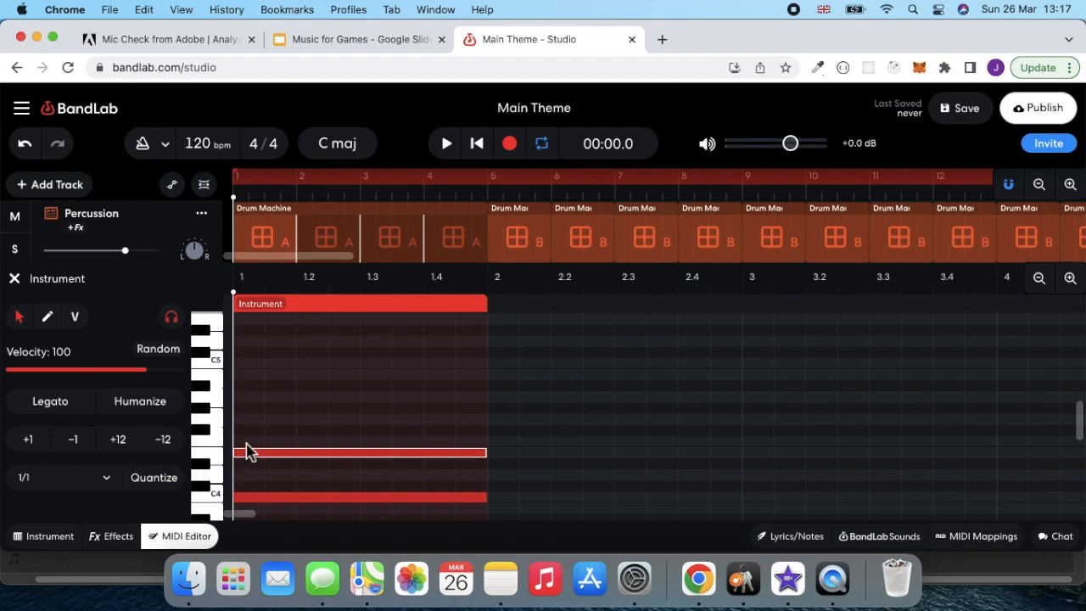
pyautogui.doubleClick(246, 426)
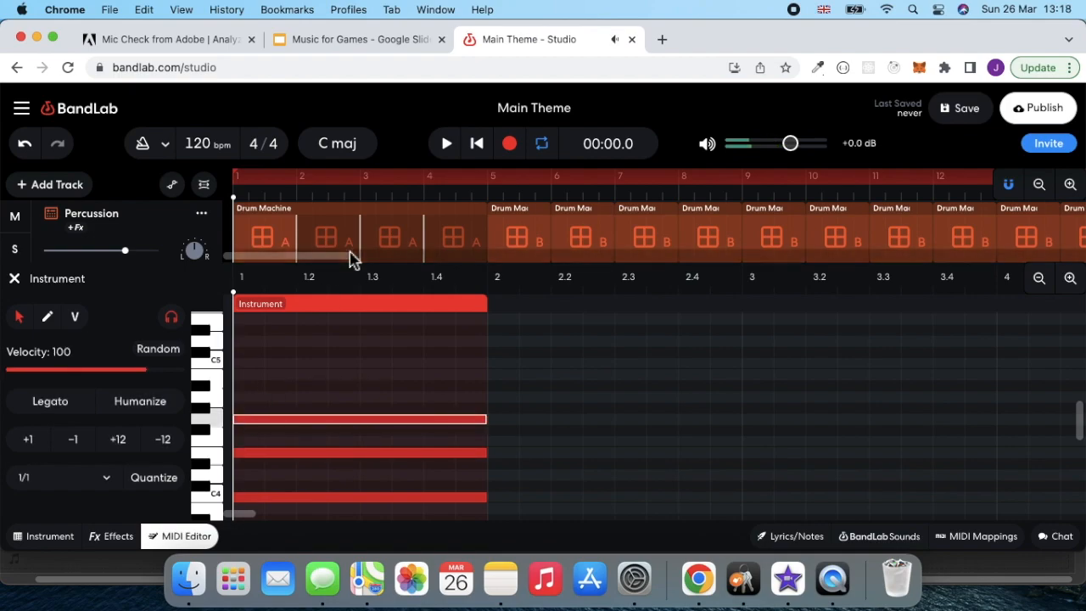
pyautogui.click(453, 156)
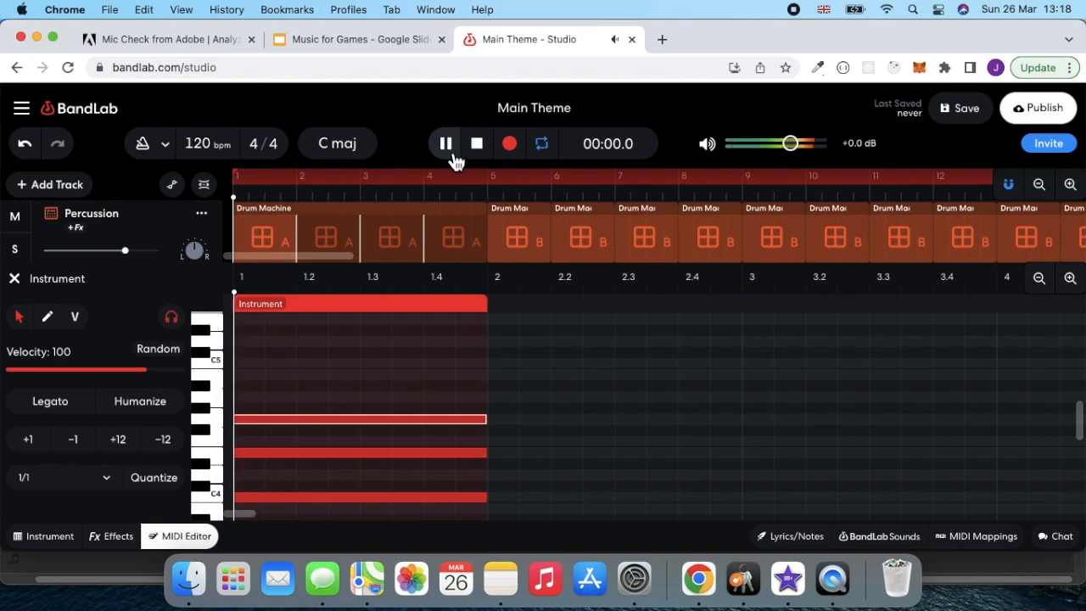
pyautogui.click(456, 159)
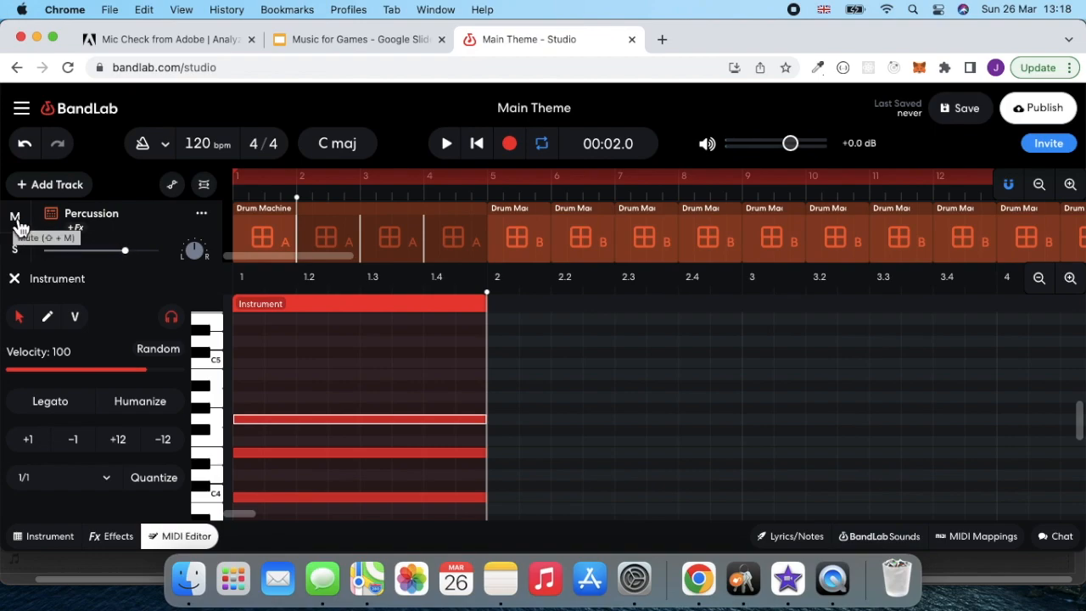
# Step: Mute the Percussion track and return the playhead to the start of the song
pyautogui.click(15, 217)
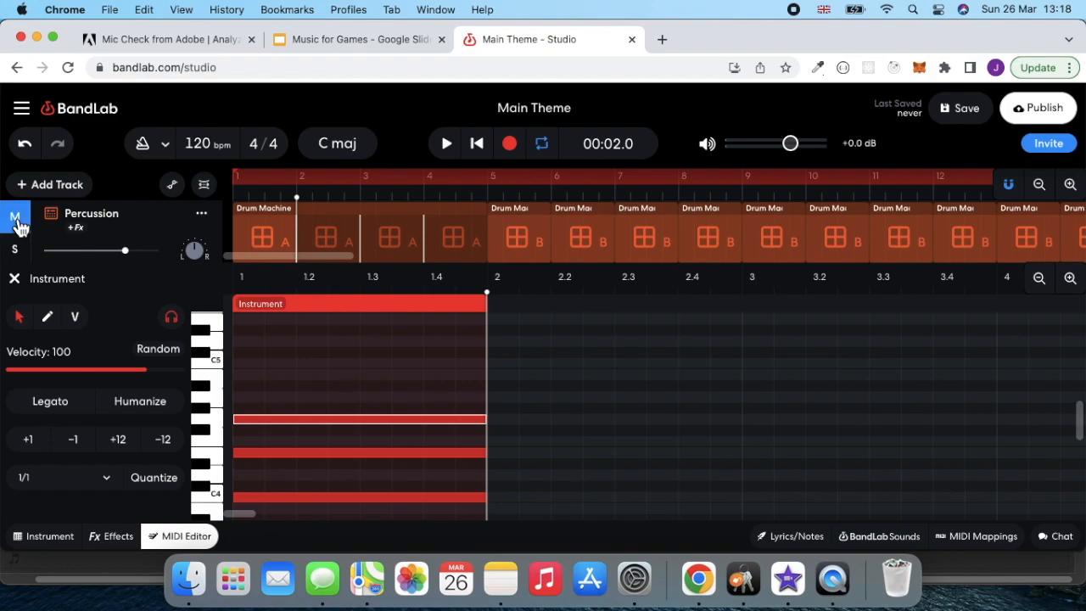
pyautogui.click(492, 295)
pyautogui.moveTo(492, 295); pyautogui.dragTo(240, 293)
# Step: Add a full-bar G4 note in bar 2, directly after the first chord
pyautogui.hscroll(3, 467, 342)
pyautogui.scroll(-1, 467, 342)
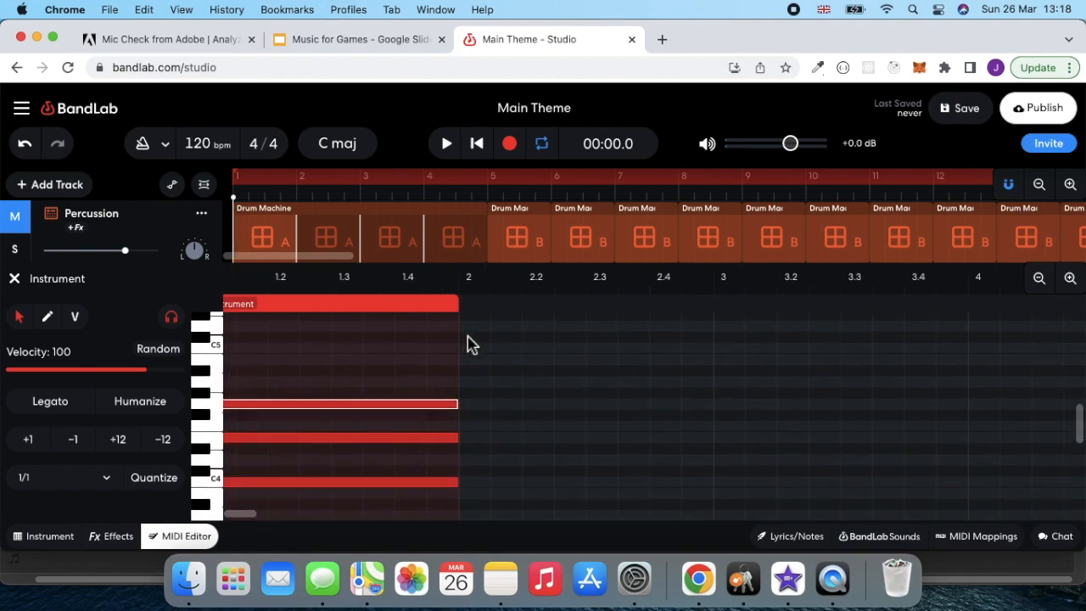
pyautogui.scroll(1, 467, 342)
pyautogui.hscroll(5, 466, 342)
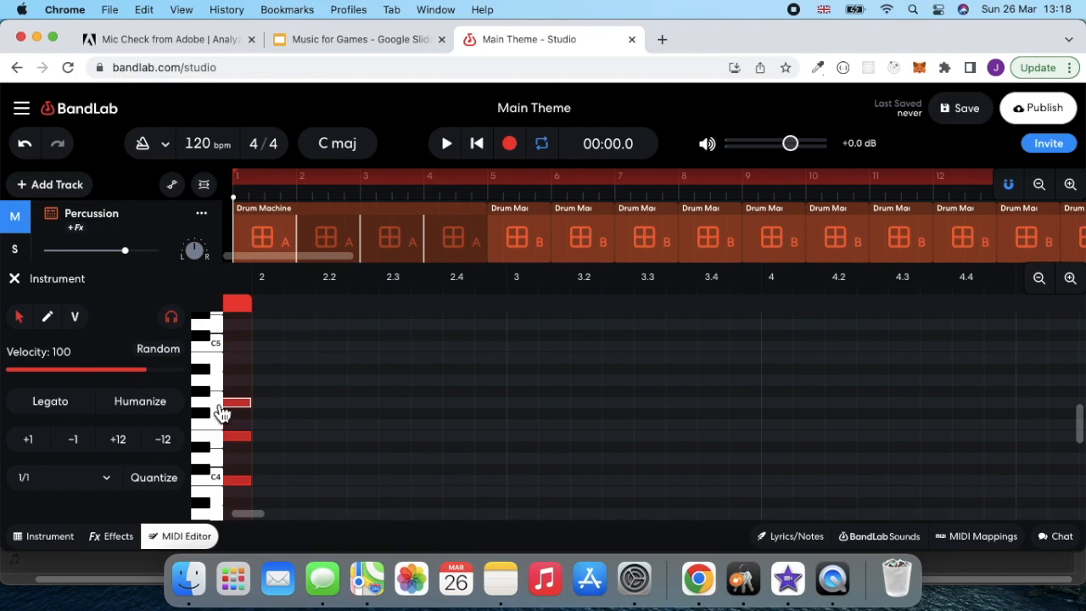
pyautogui.click(268, 411)
pyautogui.doubleClick(268, 405)
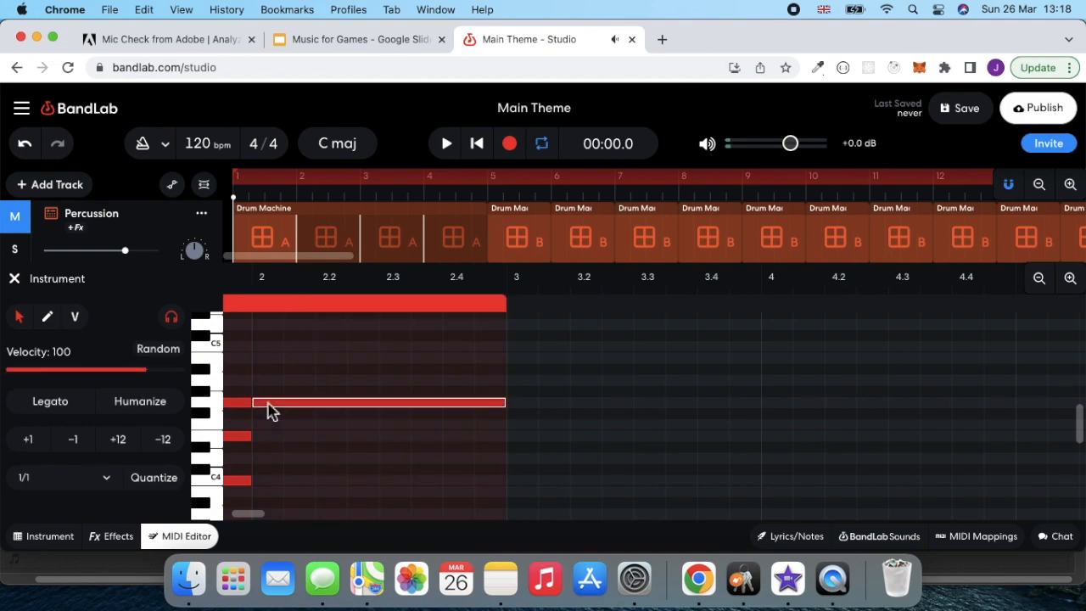
# Step: Add full-bar B4 and D5 notes above the G4 in bar 2 and play both chords back
pyautogui.scroll(3, 268, 406)
pyautogui.hscroll(-1, 269, 406)
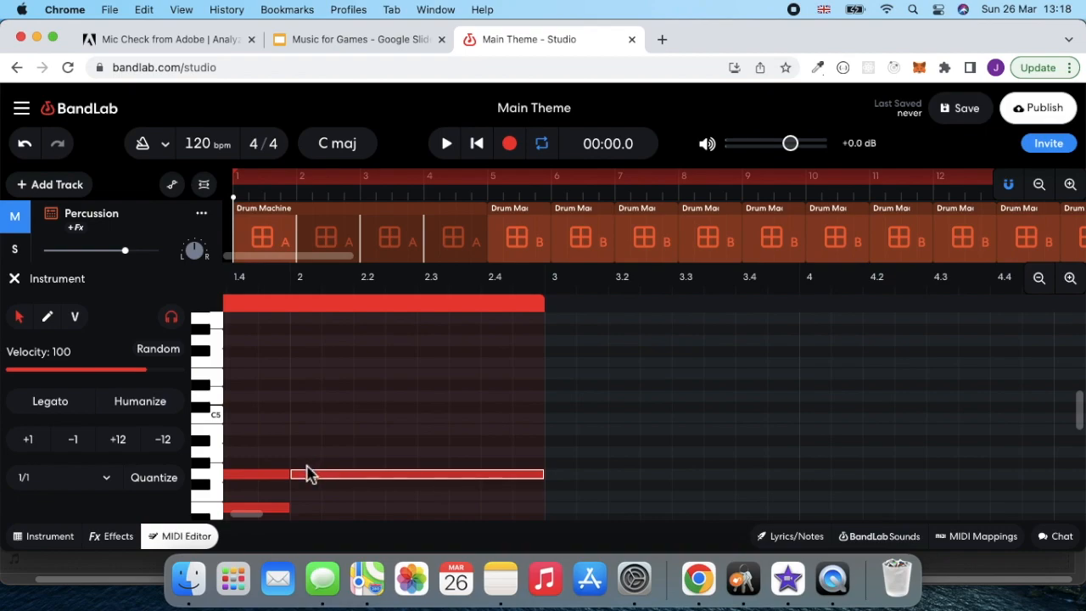
pyautogui.click(305, 438)
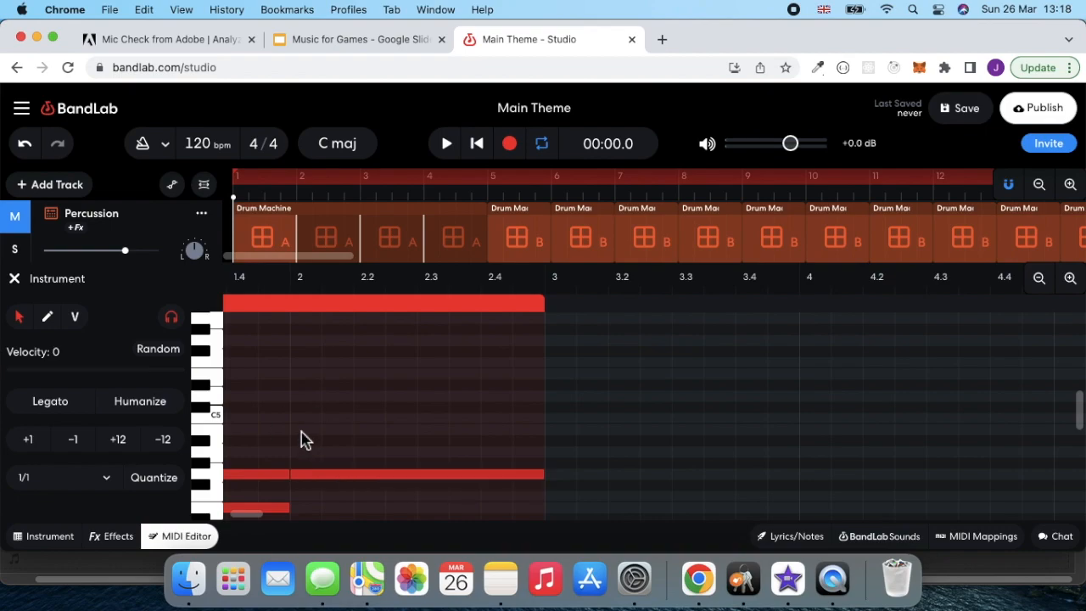
pyautogui.doubleClick(300, 431)
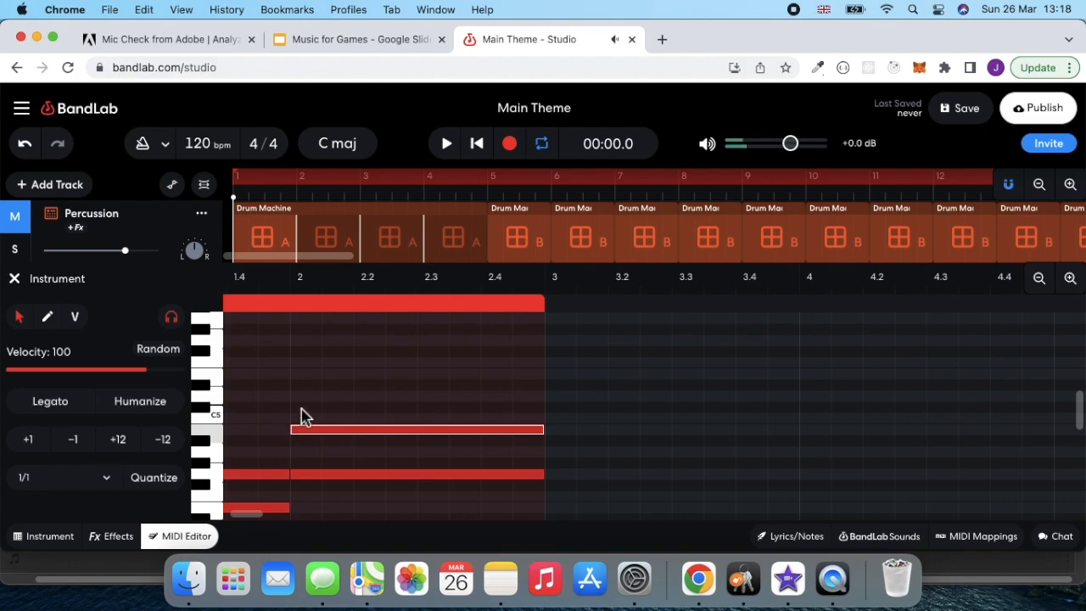
pyautogui.doubleClick(304, 397)
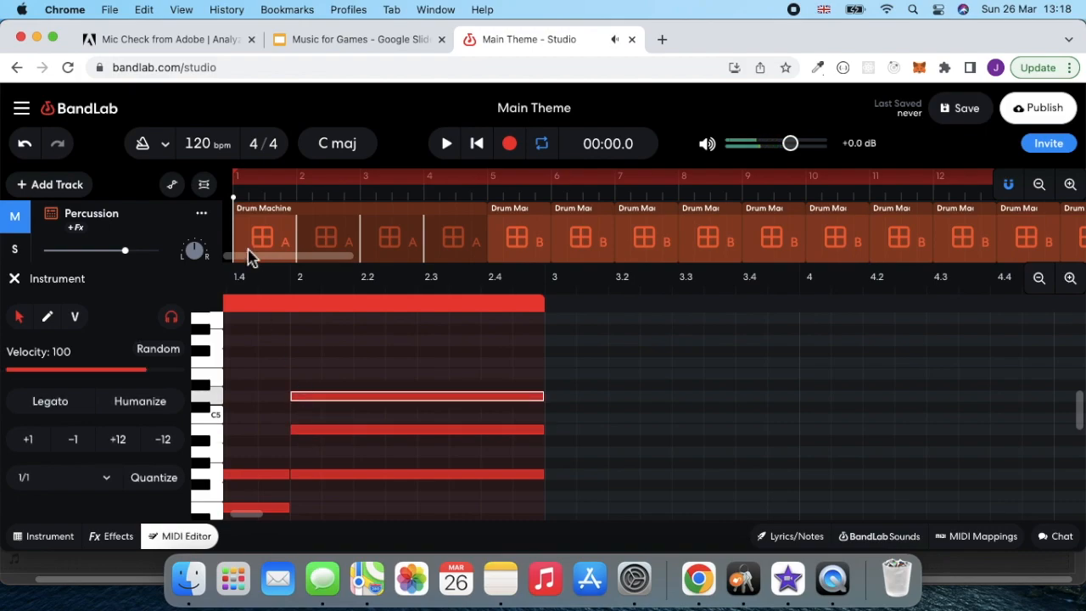
pyautogui.click(447, 145)
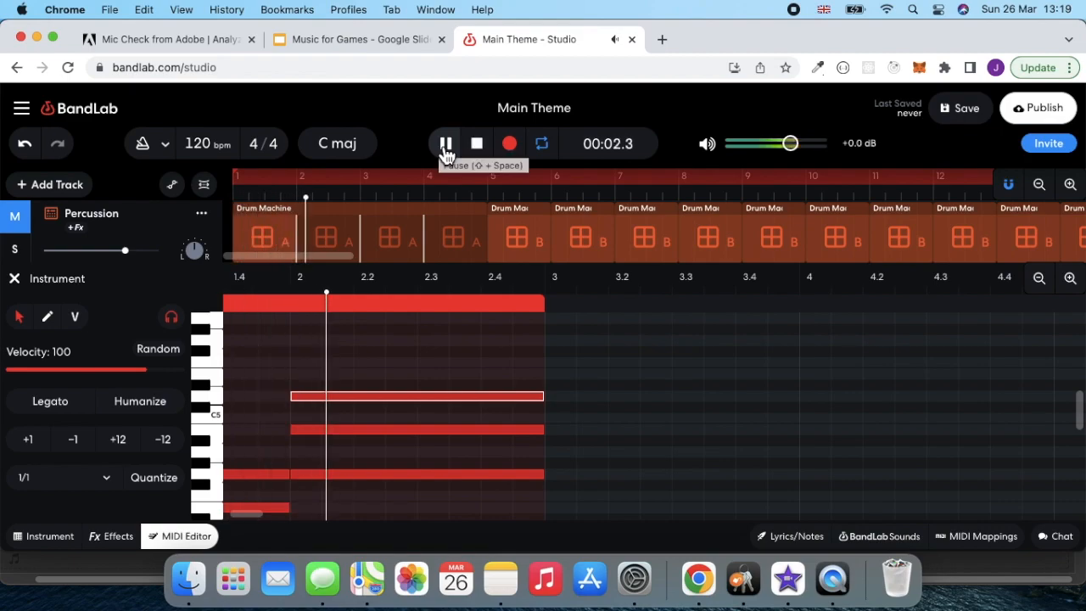
pyautogui.click(445, 147)
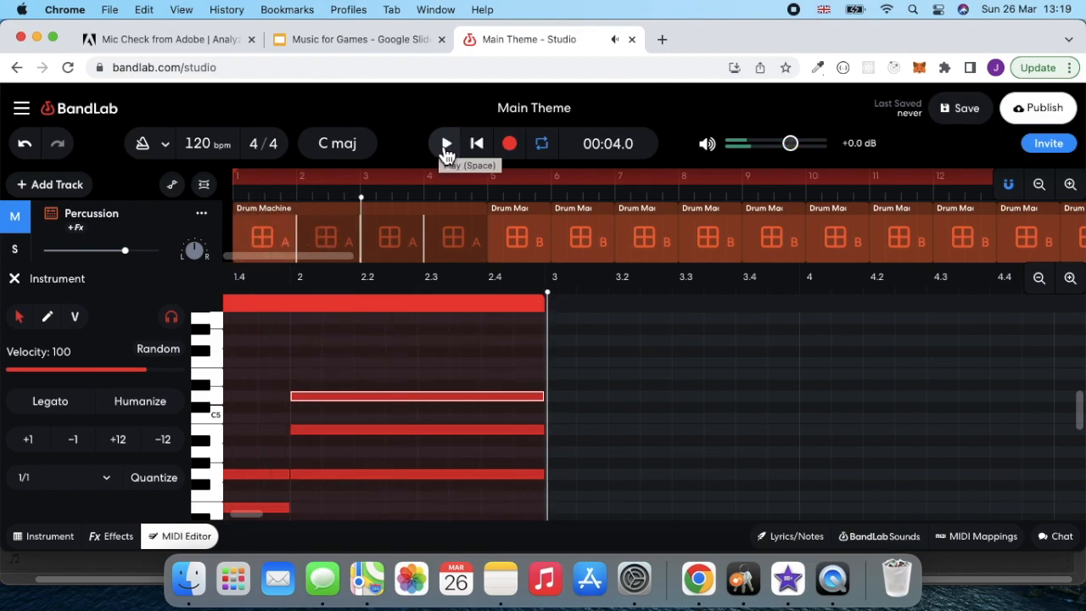
# Step: Add a full-bar A4 note at the start of bar 3 in the piano part
pyautogui.hscroll(5, 476, 457)
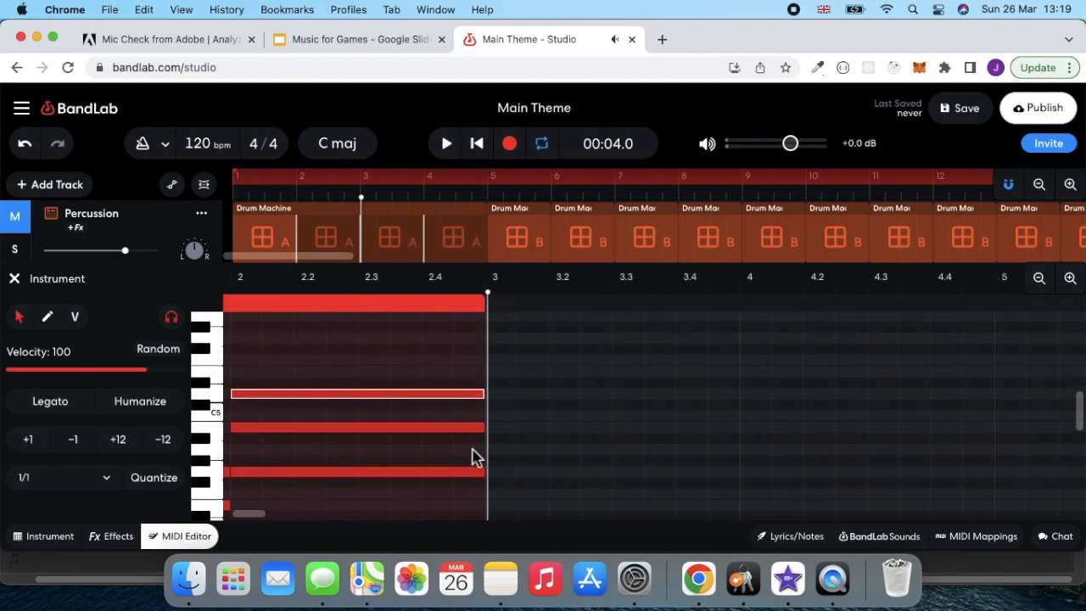
pyautogui.hscroll(3, 475, 456)
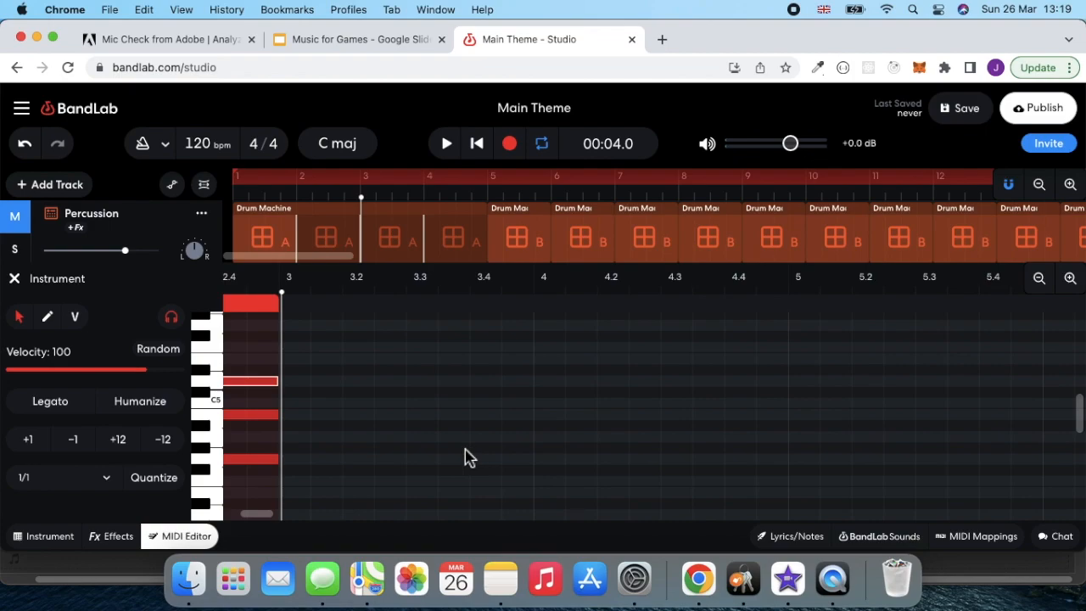
pyautogui.doubleClick(297, 444)
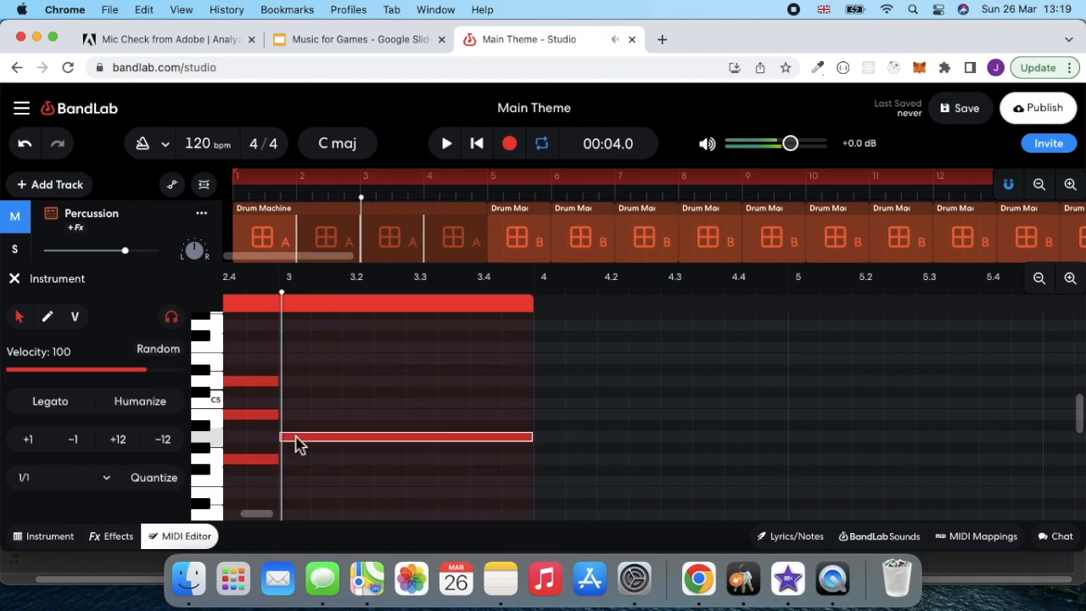
# Step: Add full-bar C5 and E5 notes above the A4 in bar 3 to build the third chord
pyautogui.scroll(2, 298, 441)
pyautogui.hscroll(-1, 298, 441)
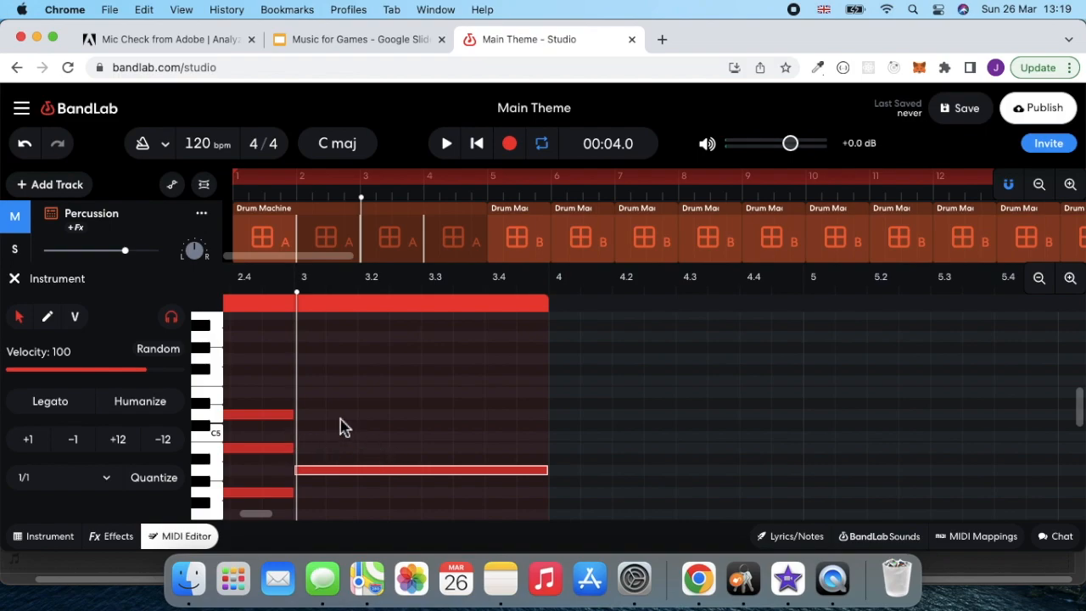
pyautogui.hscroll(3, 352, 429)
pyautogui.scroll(-1, 352, 428)
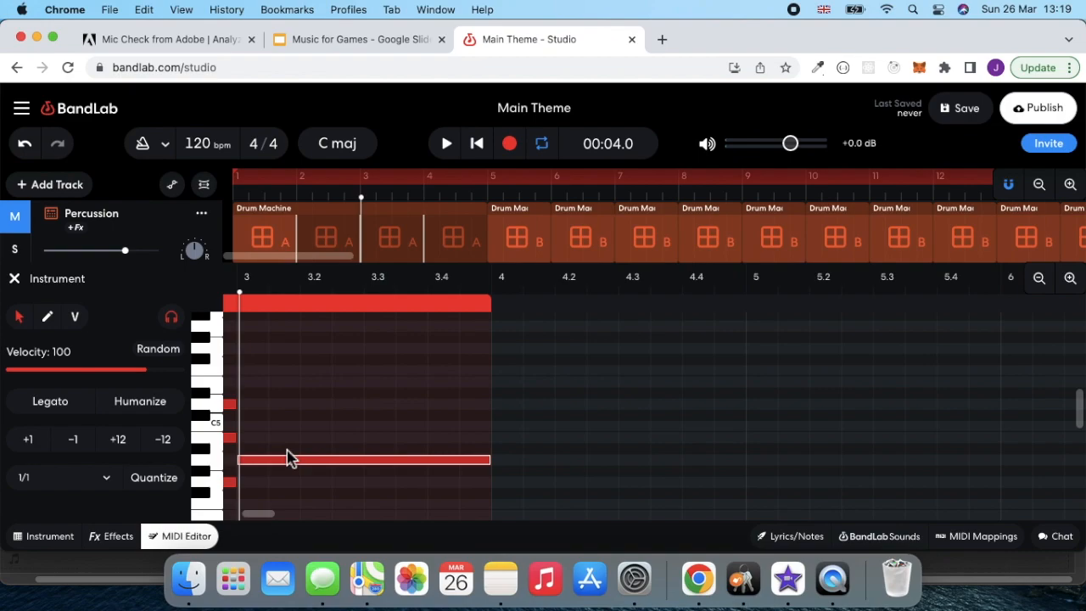
pyautogui.doubleClick(252, 428)
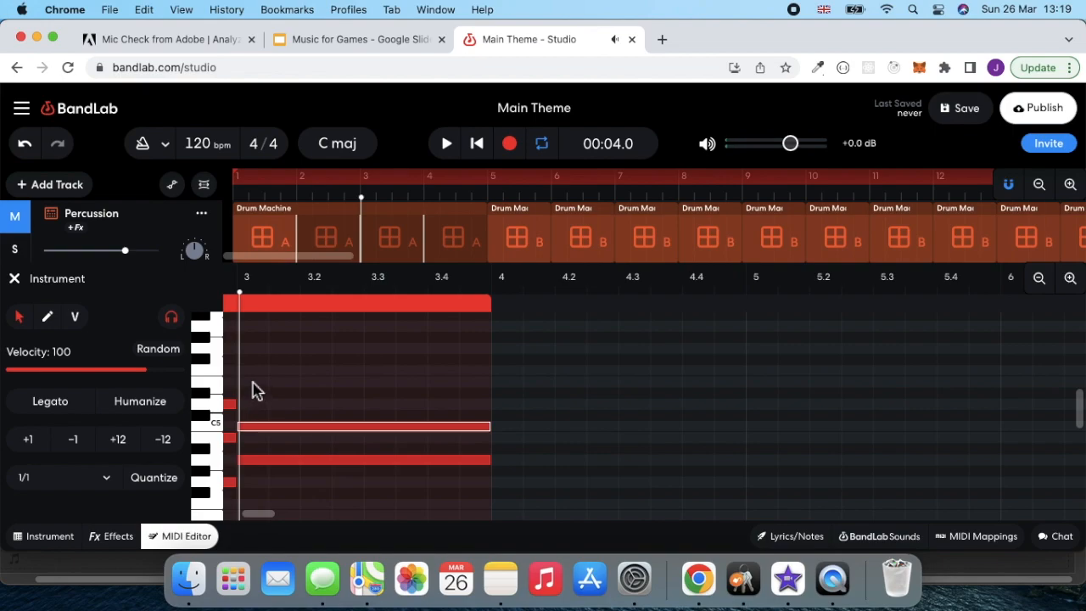
pyautogui.press('Up')
pyautogui.press('Up')
pyautogui.press('Up')
pyautogui.press('Up')
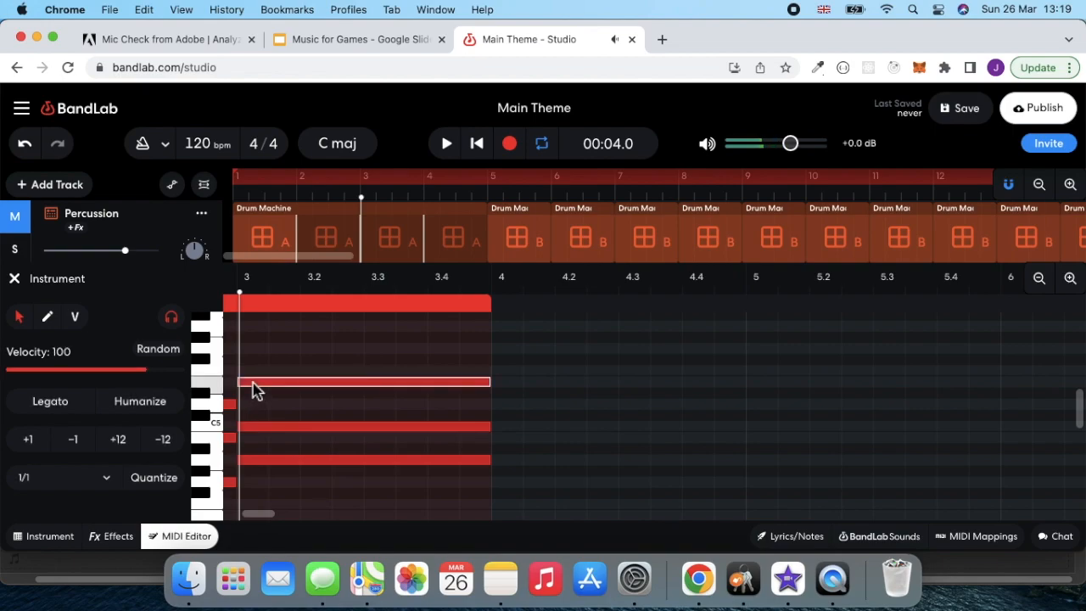
pyautogui.hscroll(-3, 257, 390)
pyautogui.hscroll(2, 257, 389)
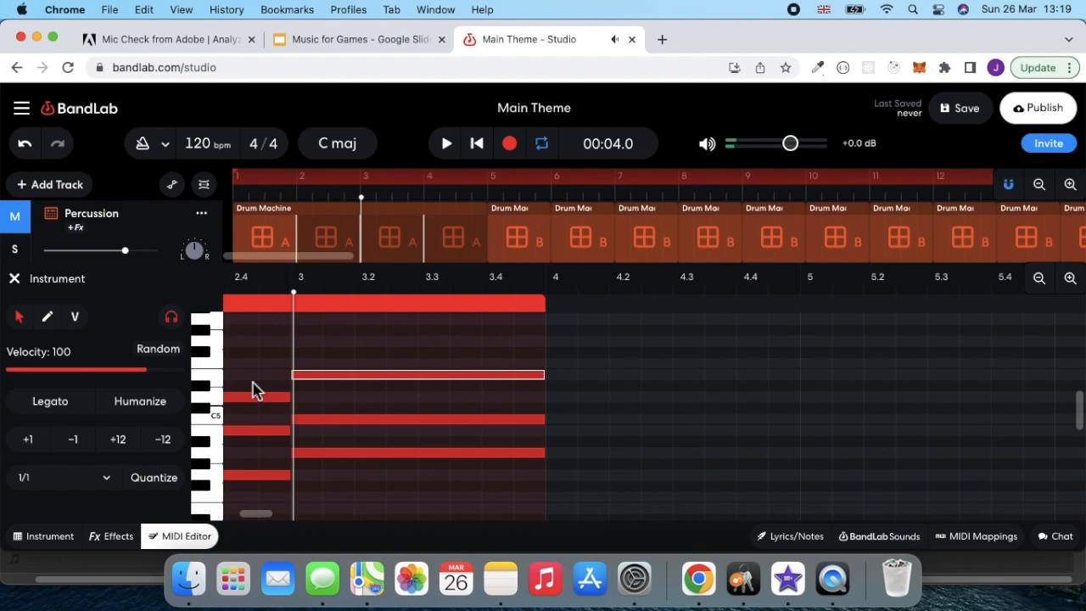
pyautogui.scroll(-2, 258, 389)
pyautogui.hscroll(-2, 257, 390)
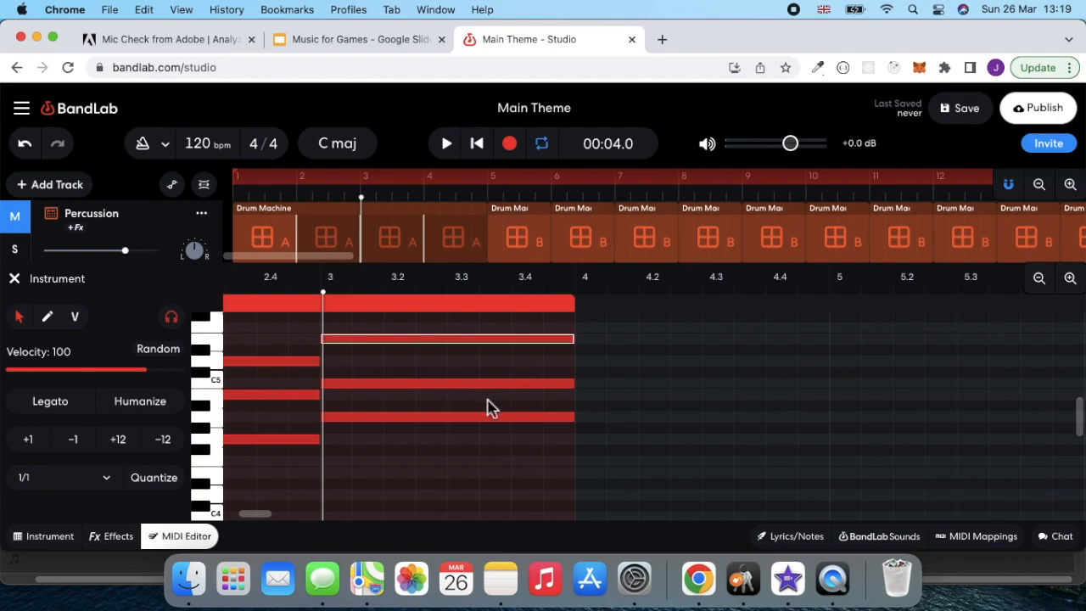
pyautogui.hscroll(3, 488, 407)
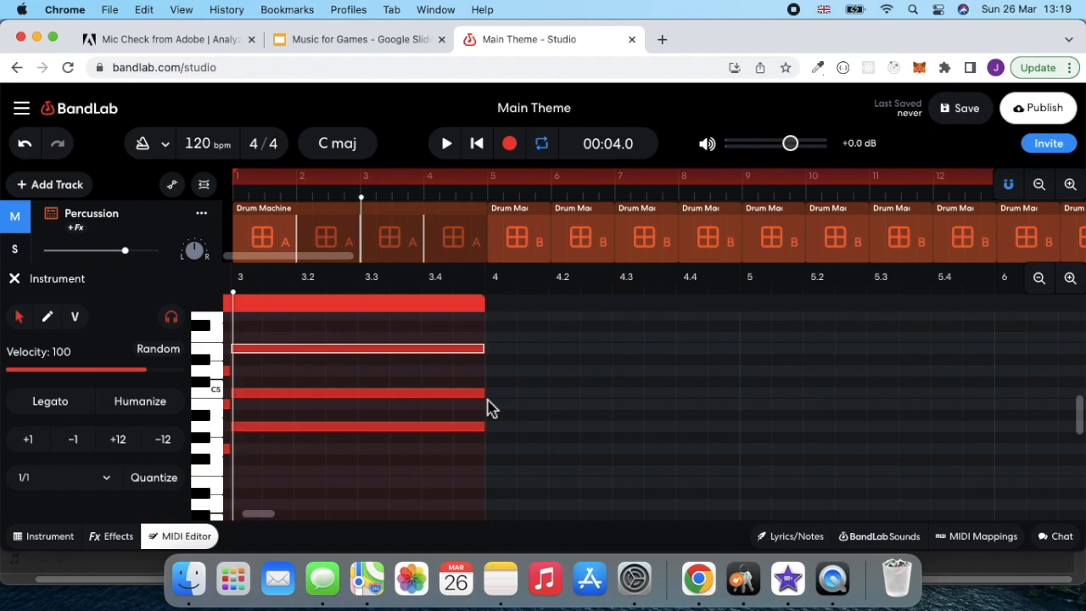
# Step: Add a full-bar F4 note at the start of bar 4 in the piano part
pyautogui.hscroll(-15, 488, 408)
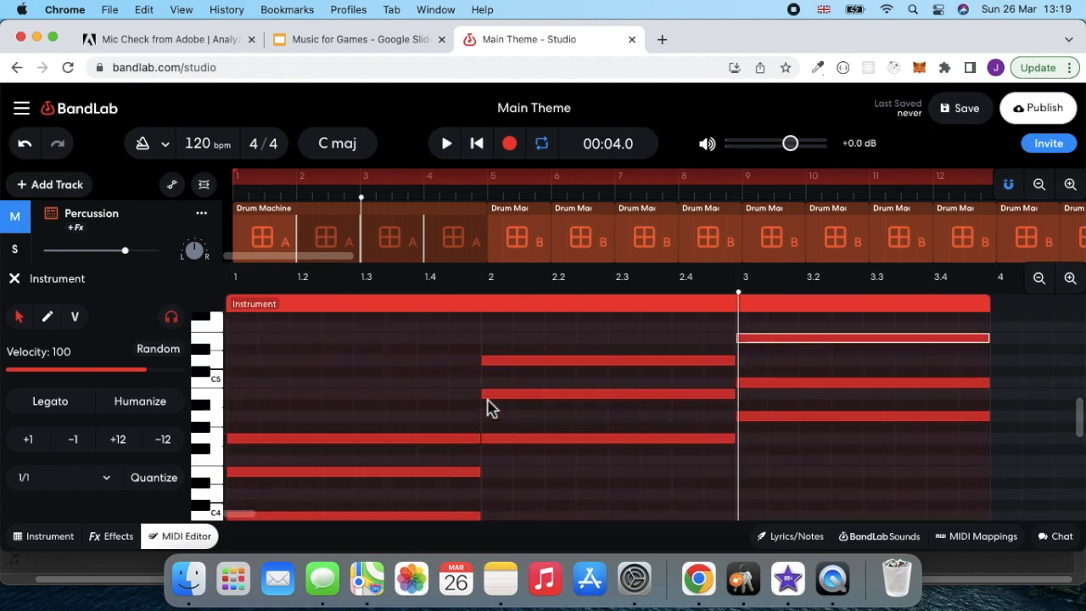
pyautogui.hscroll(5, 555, 395)
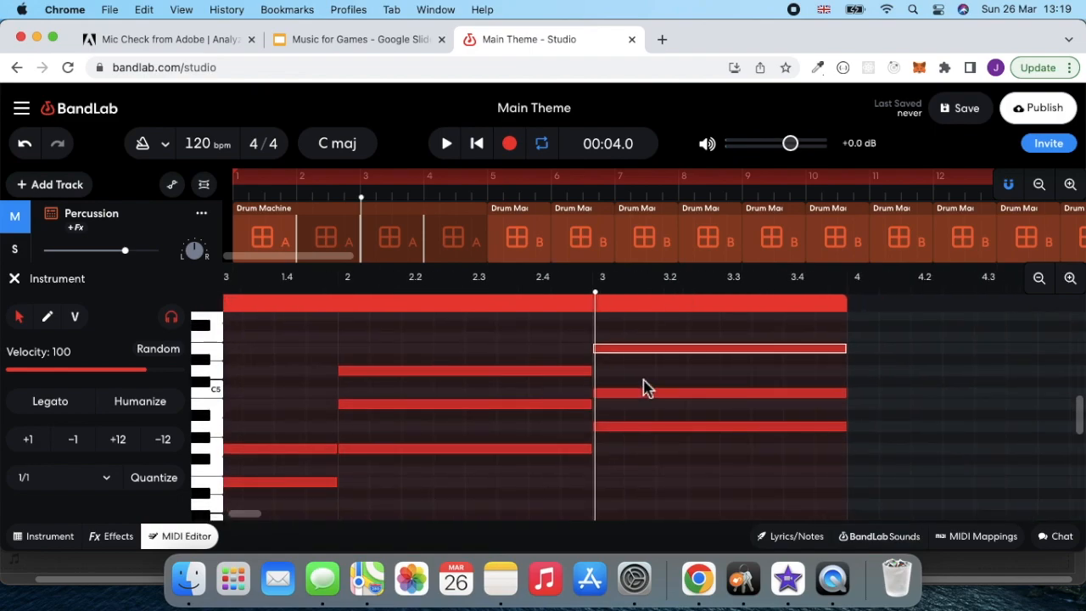
pyautogui.hscroll(6, 660, 388)
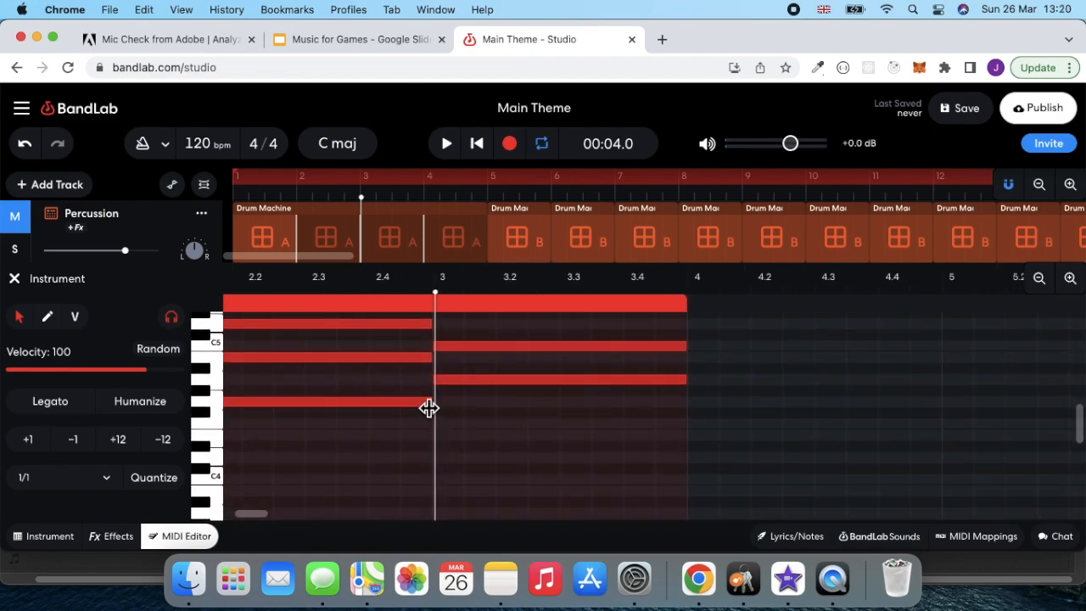
pyautogui.hscroll(4, 428, 410)
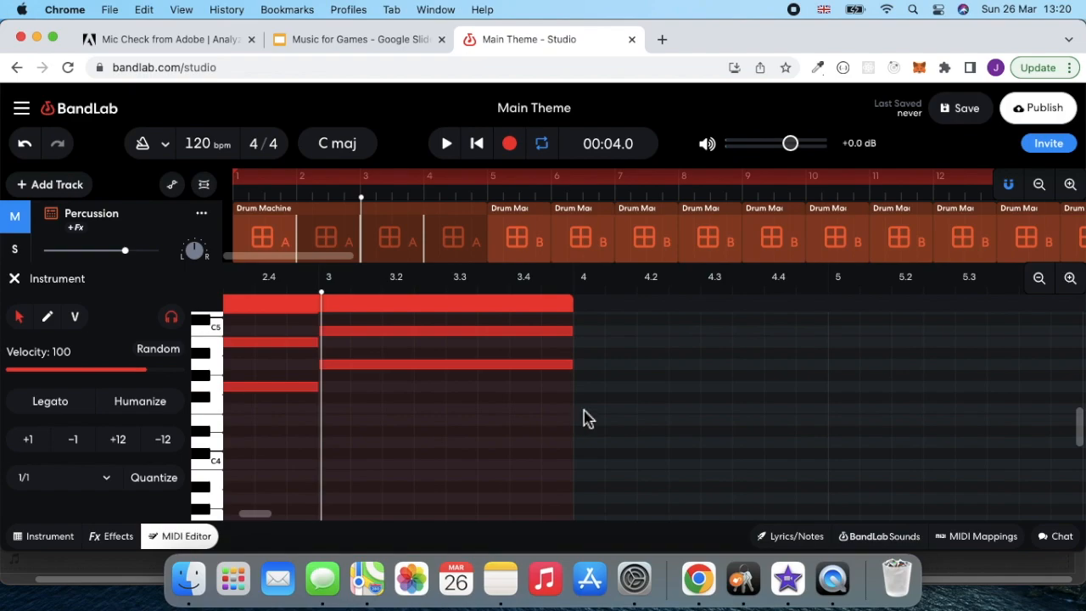
pyautogui.doubleClick(584, 411)
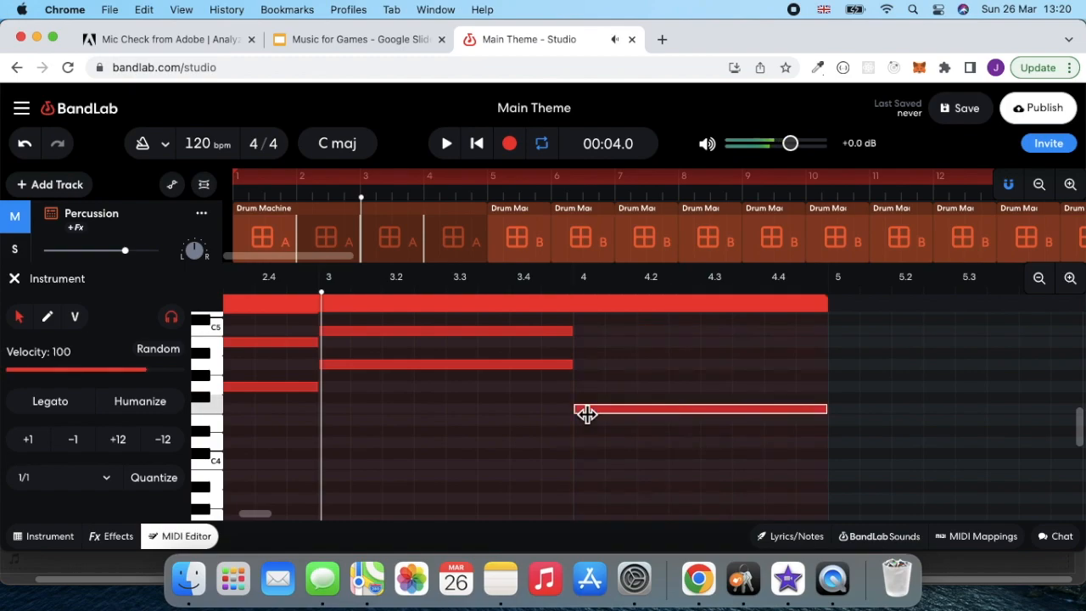
# Step: Add full-bar A4 and C5 notes above the F4 in bar 4 to complete the fourth chord
pyautogui.scroll(2, 586, 413)
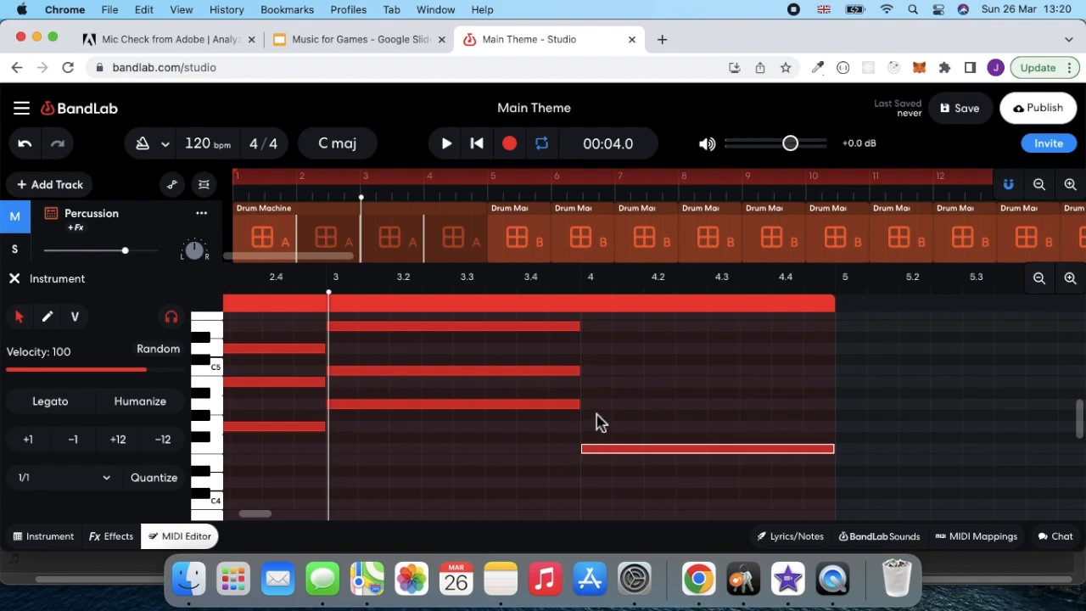
pyautogui.doubleClick(593, 403)
pyautogui.scroll(1, 593, 403)
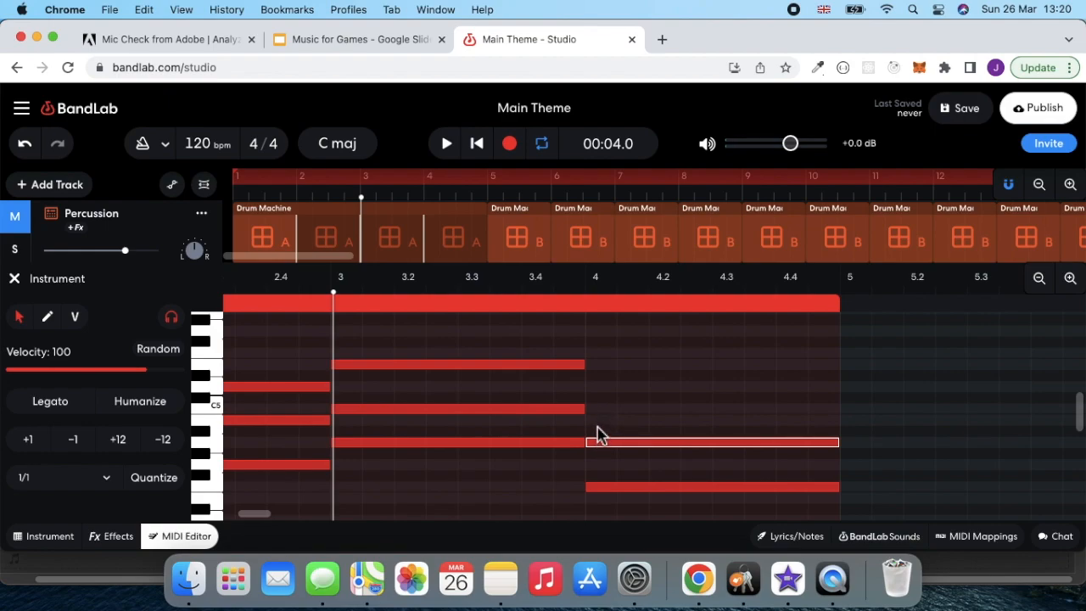
pyautogui.doubleClick(597, 409)
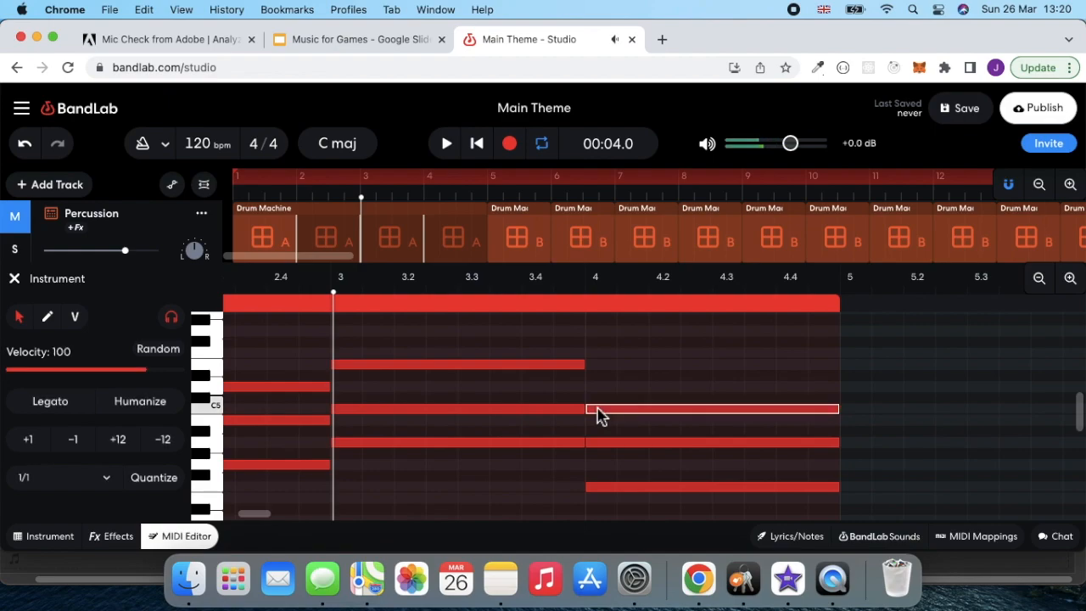
# Step: Play the piano part from bar 3 to past the end of the fourth chord, and pause
pyautogui.hscroll(-5, 598, 415)
pyautogui.scroll(-1, 598, 416)
pyautogui.hscroll(-7, 598, 416)
pyautogui.scroll(1, 598, 416)
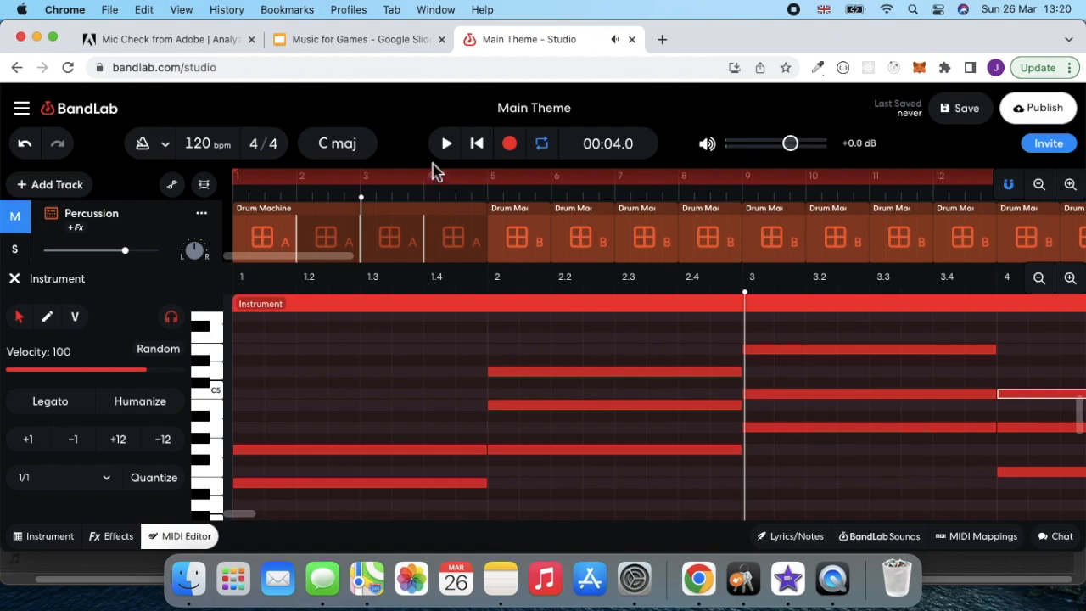
pyautogui.click(448, 153)
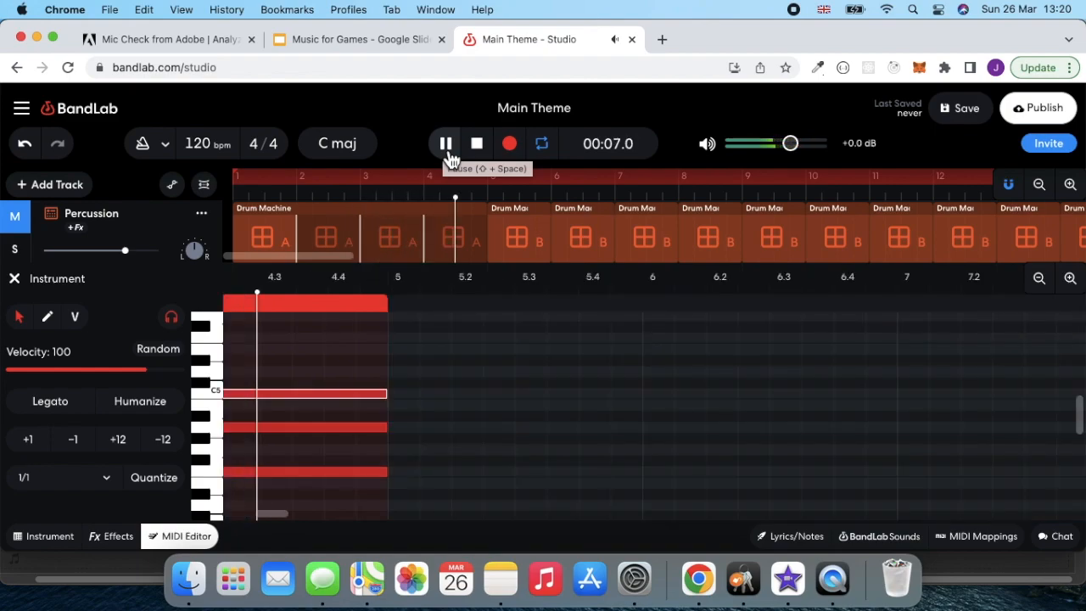
pyautogui.click(451, 159)
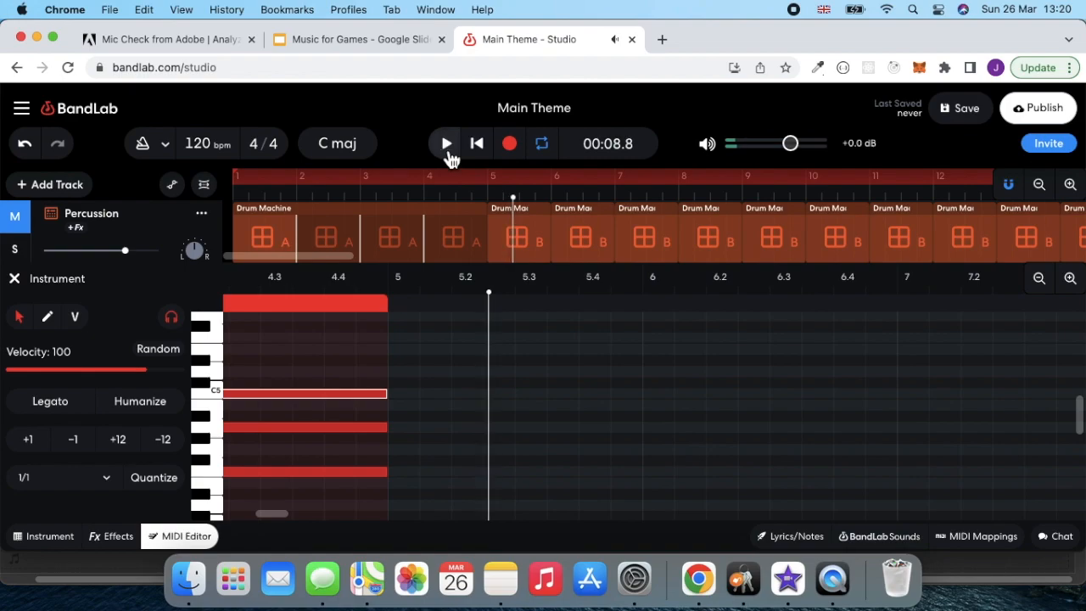
# Step: Move the playhead to the start of bar 5, at the end of the piano region
pyautogui.scroll(5, 434, 368)
pyautogui.hscroll(-3, 434, 368)
pyautogui.hscroll(-2, 434, 368)
pyautogui.scroll(-2, 408, 224)
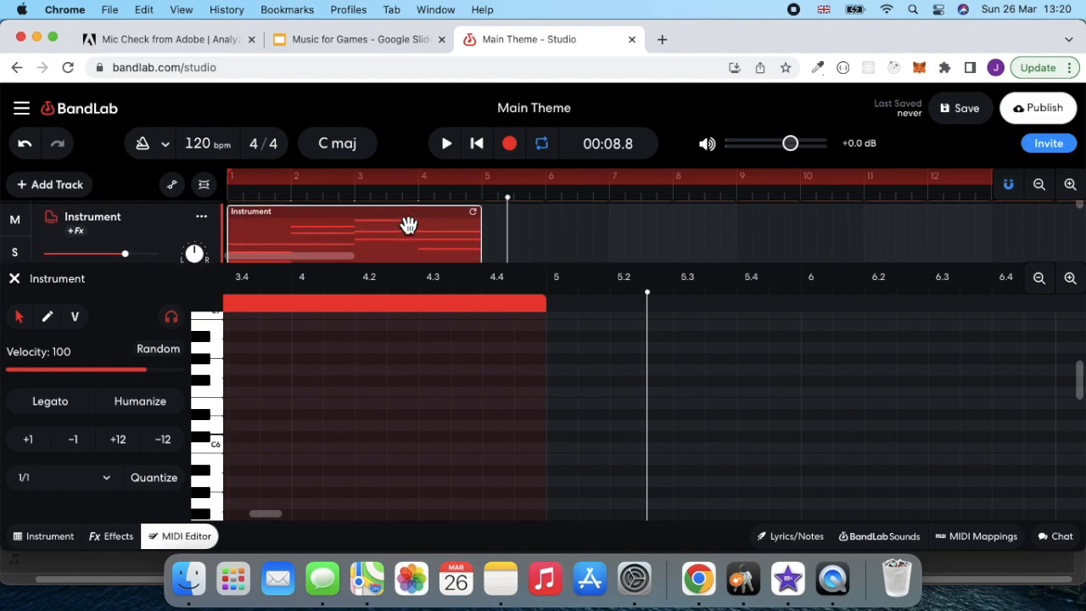
pyautogui.scroll(2, 409, 225)
pyautogui.scroll(-2, 408, 225)
pyautogui.scroll(1, 408, 225)
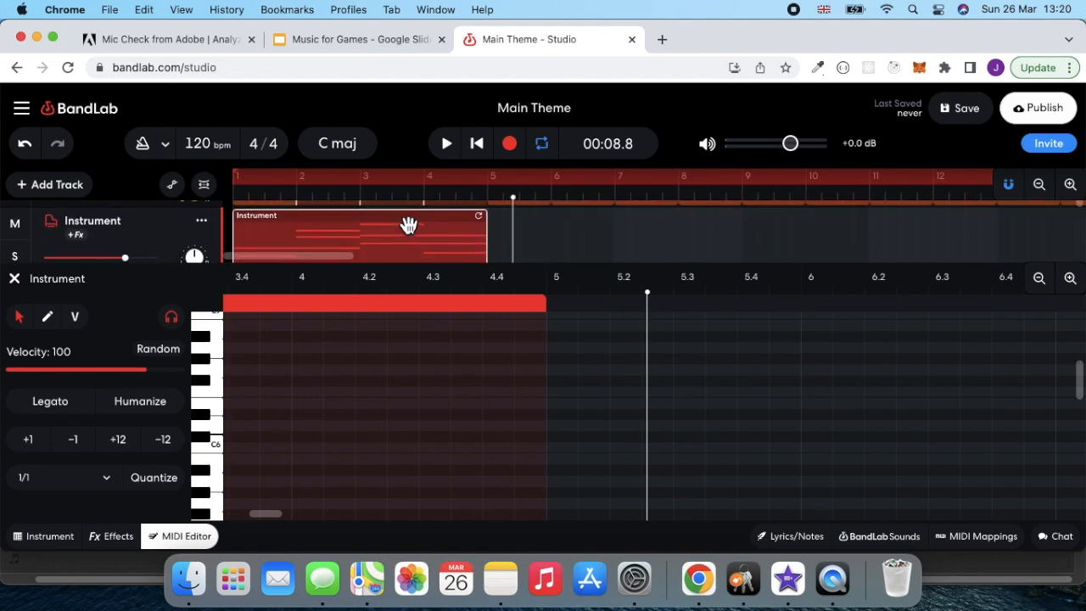
pyautogui.moveTo(517, 205); pyautogui.dragTo(491, 206)
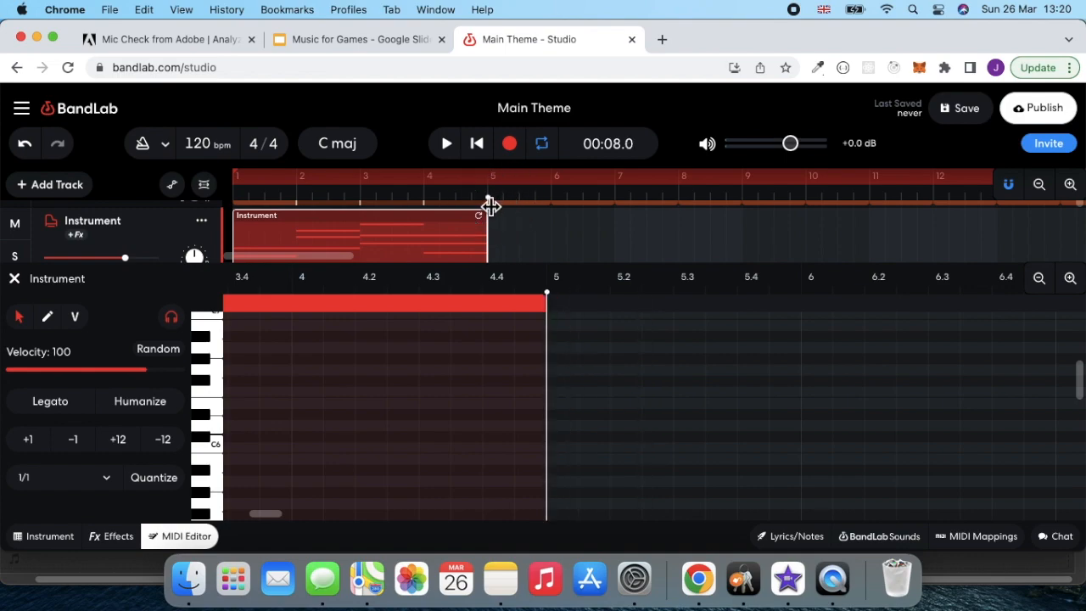
# Step: Move the four-bar piano region so it starts at bar 5, where the percussion switches to pattern B
pyautogui.scroll(3, 490, 207)
pyautogui.scroll(-1, 490, 206)
pyautogui.scroll(-2, 491, 207)
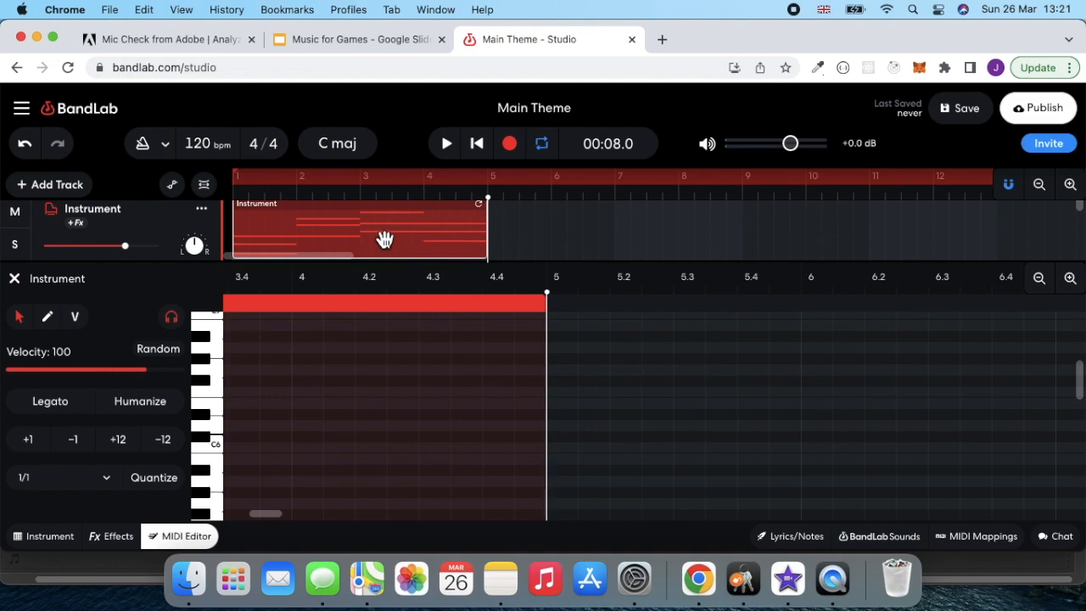
pyautogui.scroll(2, 382, 241)
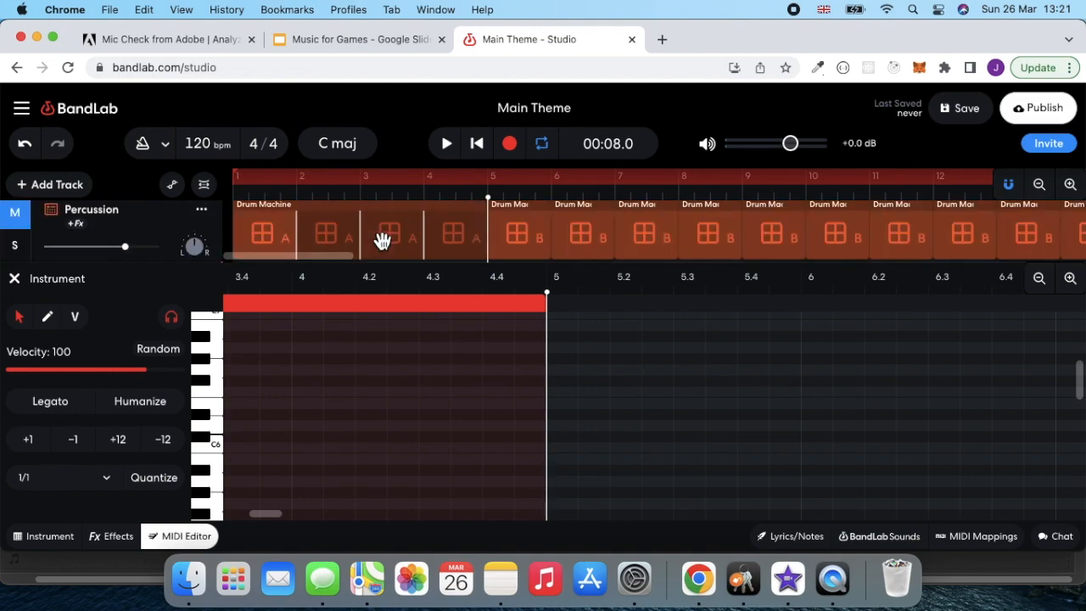
pyautogui.scroll(-2, 382, 241)
pyautogui.scroll(-1, 382, 241)
pyautogui.scroll(1, 382, 241)
pyautogui.click(379, 240)
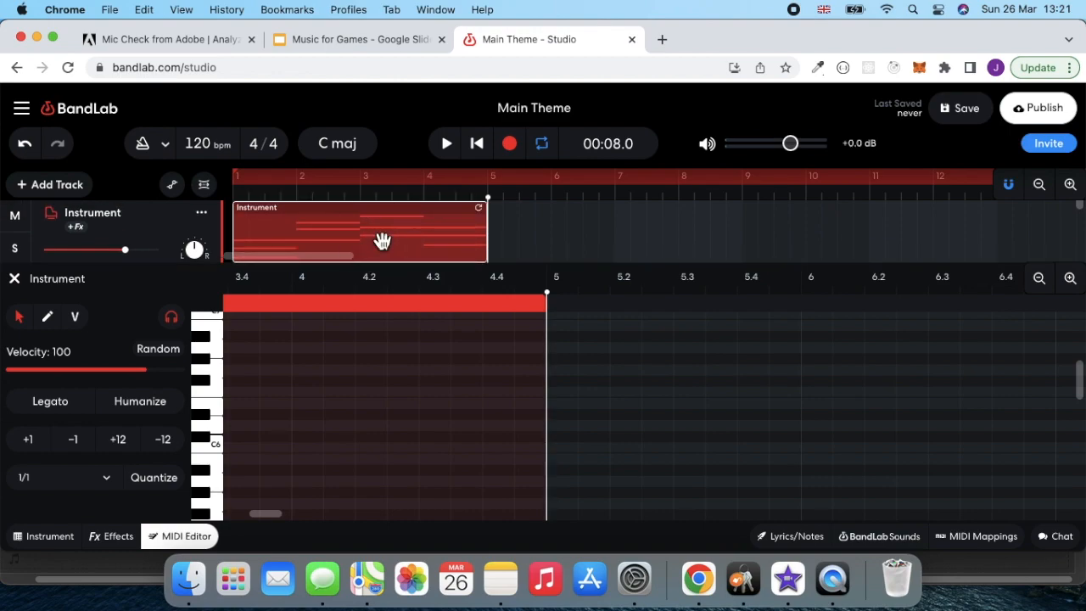
pyautogui.click(380, 240)
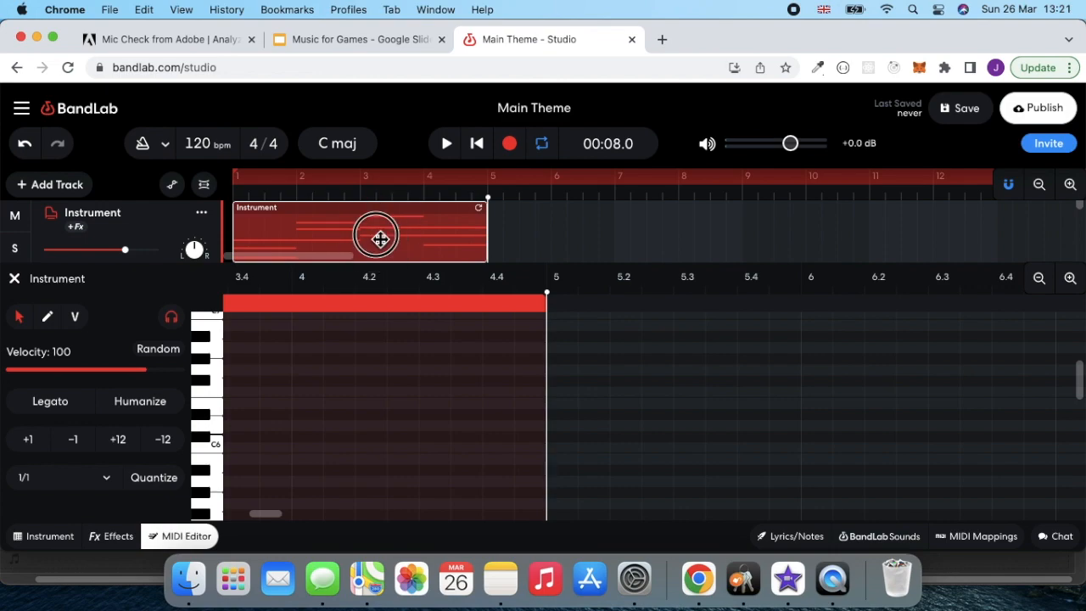
pyautogui.moveTo(379, 239); pyautogui.dragTo(637, 237)
pyautogui.hscroll(5, 504, 359)
pyautogui.hscroll(4, 504, 359)
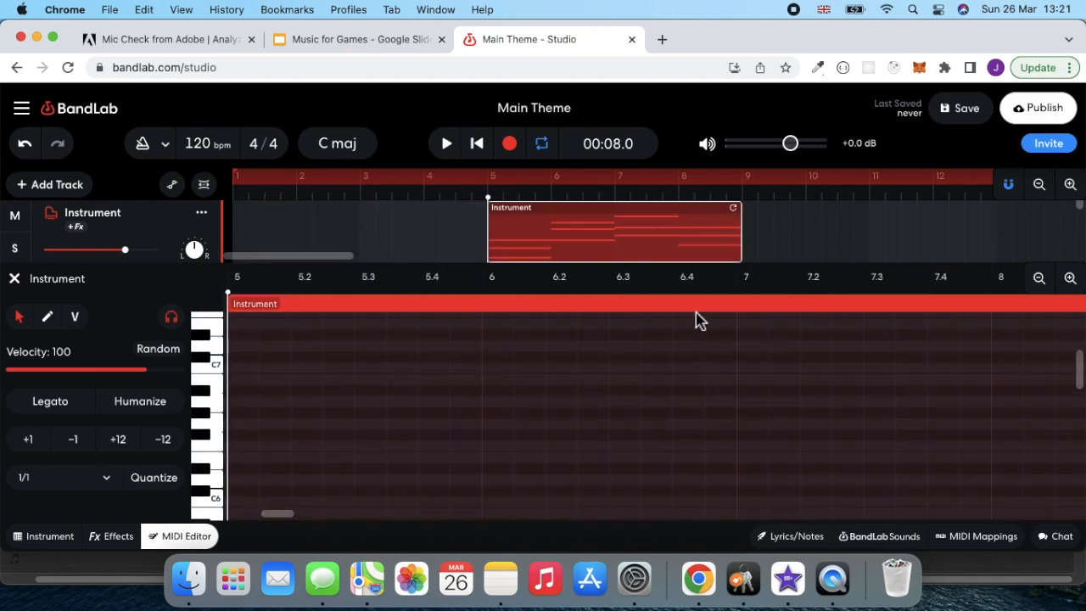
# Step: Copy the piano region, set the playhead to the start of bar 9 and paste the copy there
pyautogui.hscroll(2, 698, 317)
pyautogui.scroll(2, 699, 318)
pyautogui.scroll(2, 698, 317)
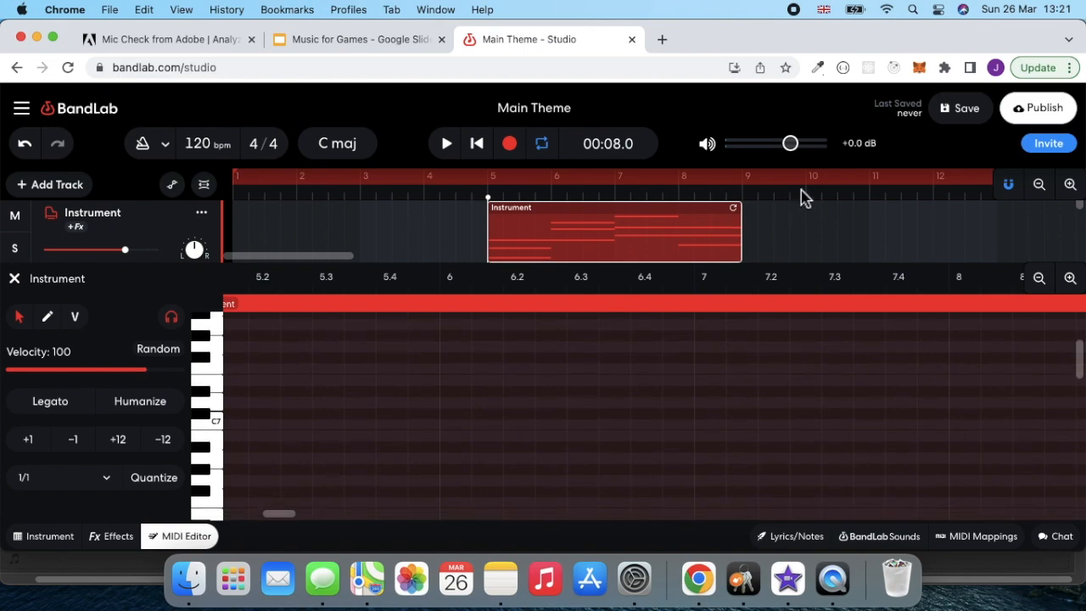
pyautogui.scroll(2, 785, 252)
pyautogui.scroll(-3, 791, 251)
pyautogui.hscroll(1, 787, 252)
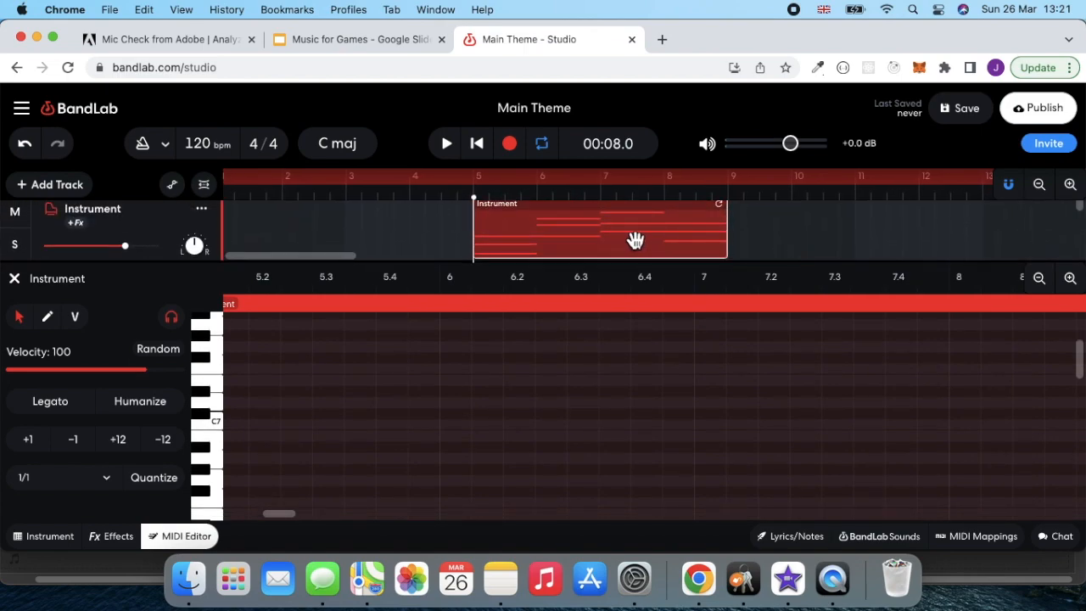
pyautogui.click(745, 240)
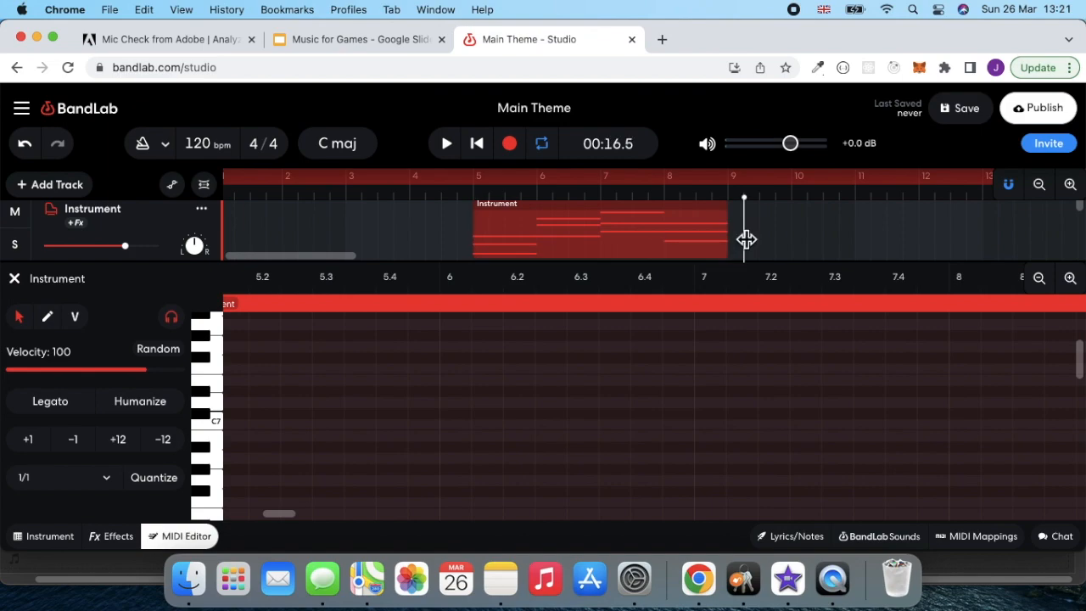
pyautogui.click(642, 245)
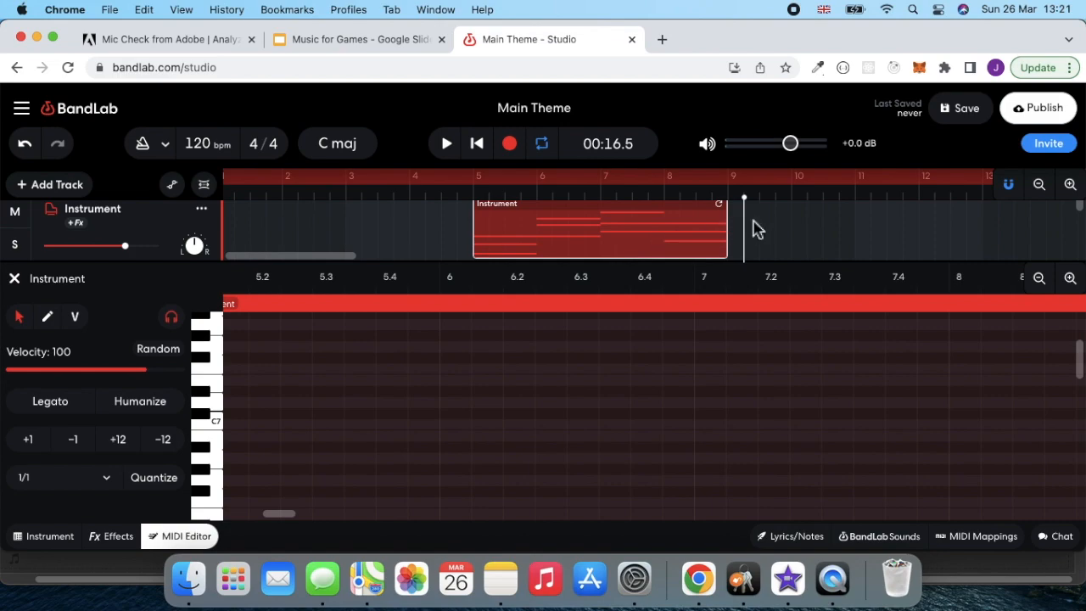
pyautogui.moveTo(747, 202); pyautogui.dragTo(730, 202)
pyautogui.press('super+v')
# Step: Paste another copy of the piano region at the start of bar 13 and compare its end with the percussion
pyautogui.hscroll(5, 627, 236)
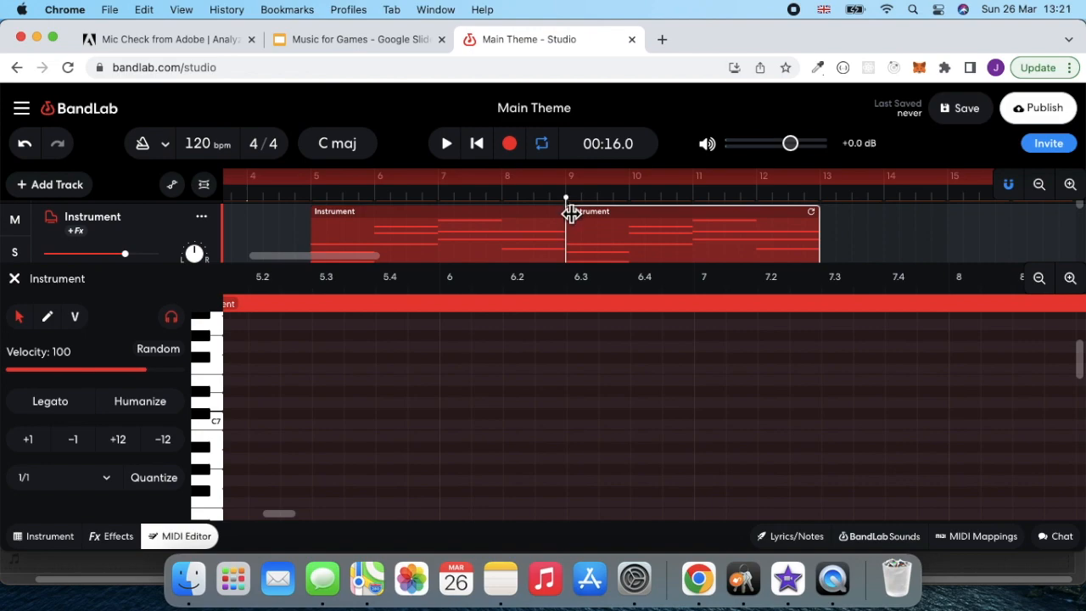
pyautogui.moveTo(569, 202); pyautogui.dragTo(821, 186)
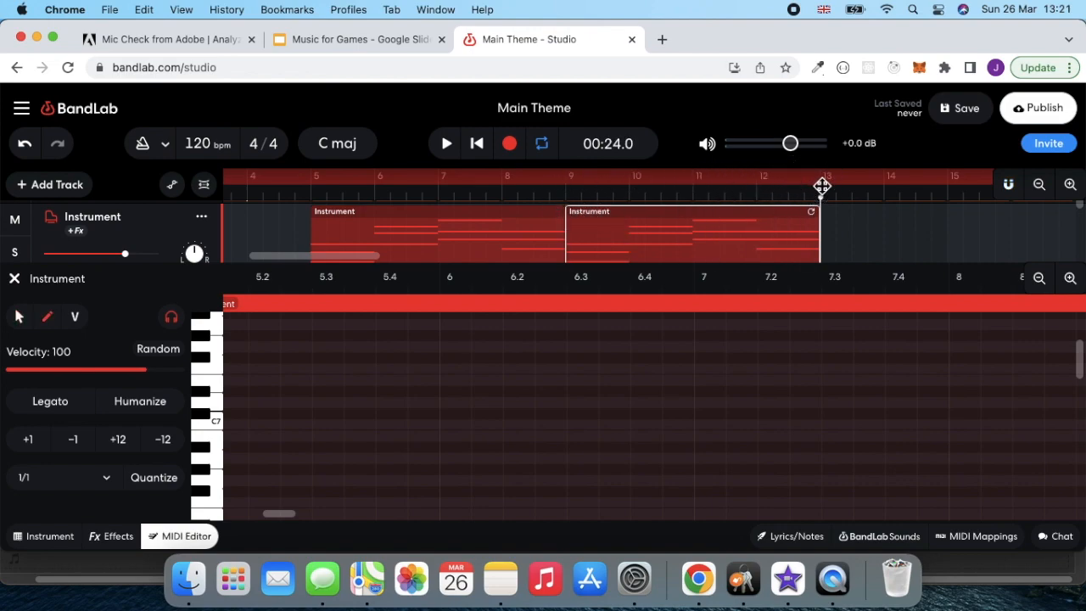
pyautogui.press('super+v')
pyautogui.hscroll(3, 821, 253)
pyautogui.scroll(1, 821, 253)
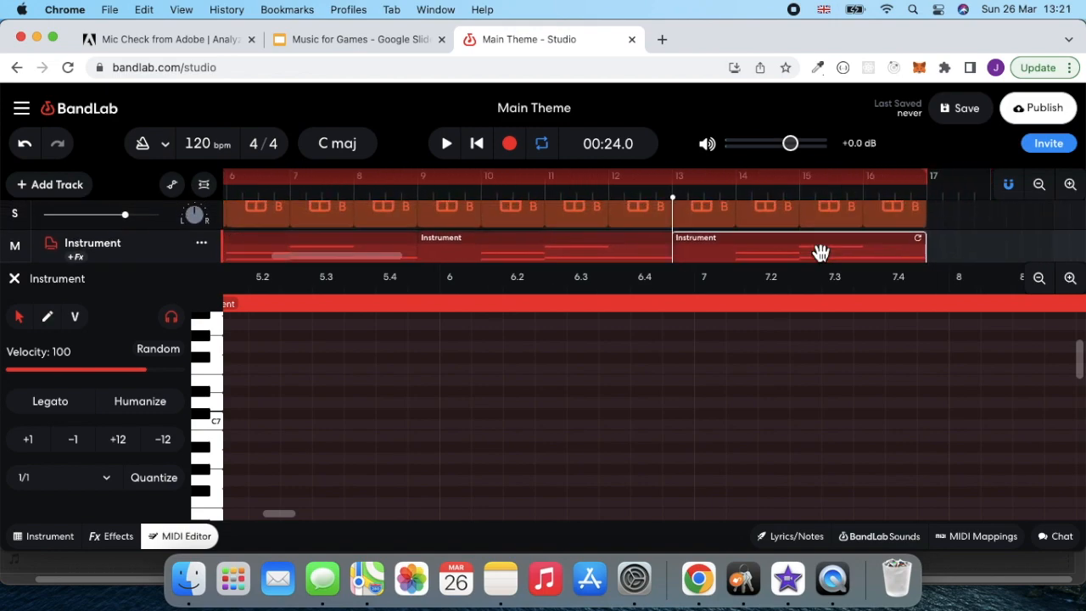
pyautogui.hscroll(1, 822, 253)
pyautogui.scroll(2, 822, 253)
pyautogui.scroll(-1, 821, 253)
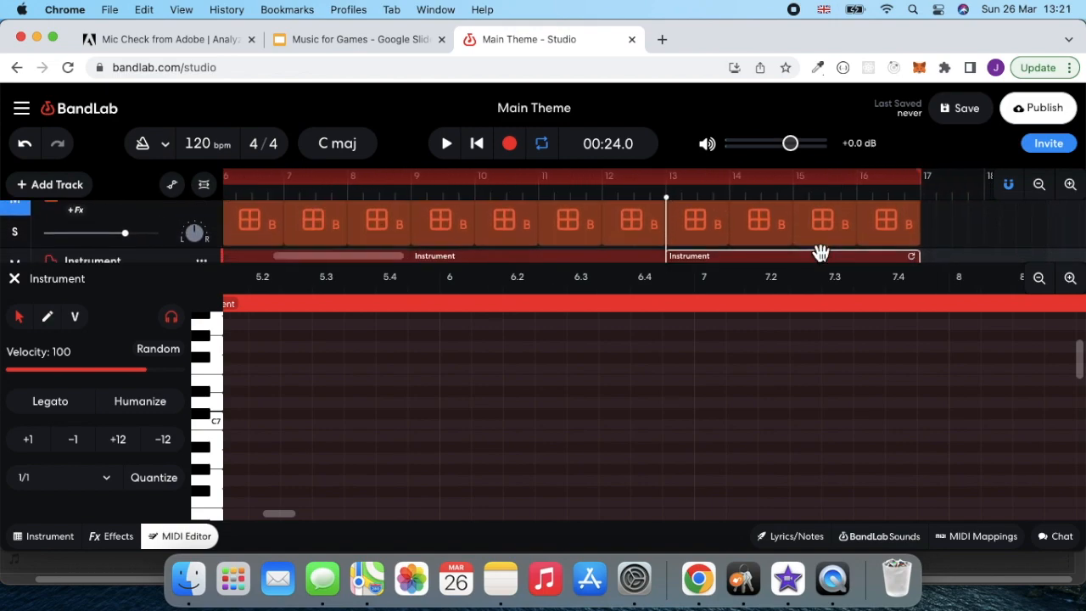
pyautogui.scroll(-1, 822, 253)
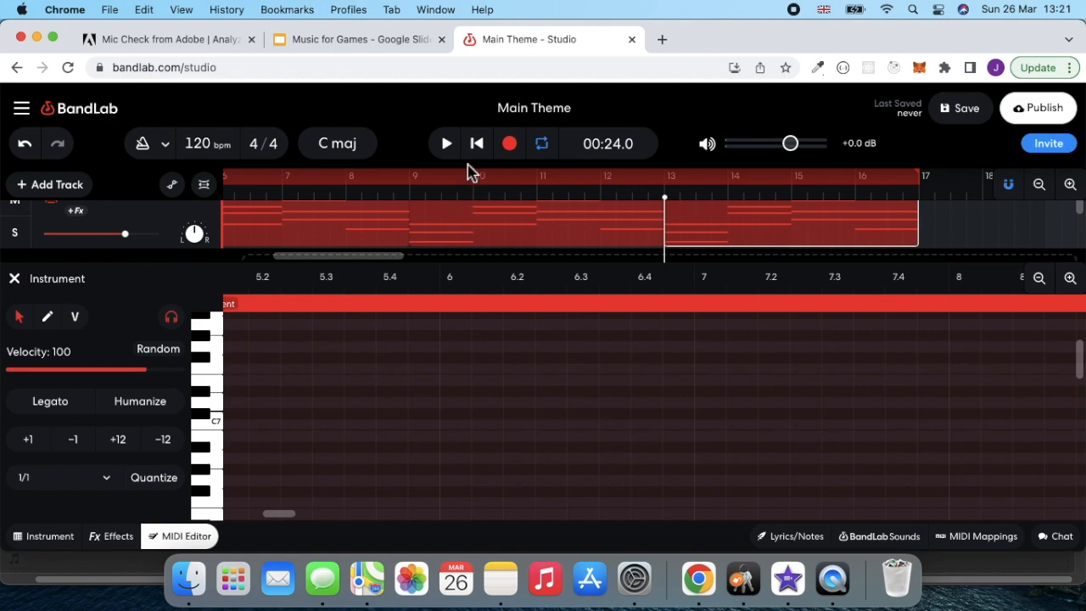
# Step: Play the song briefly from the beginning, pause it and return the playhead to the start of bar 1
pyautogui.click(478, 150)
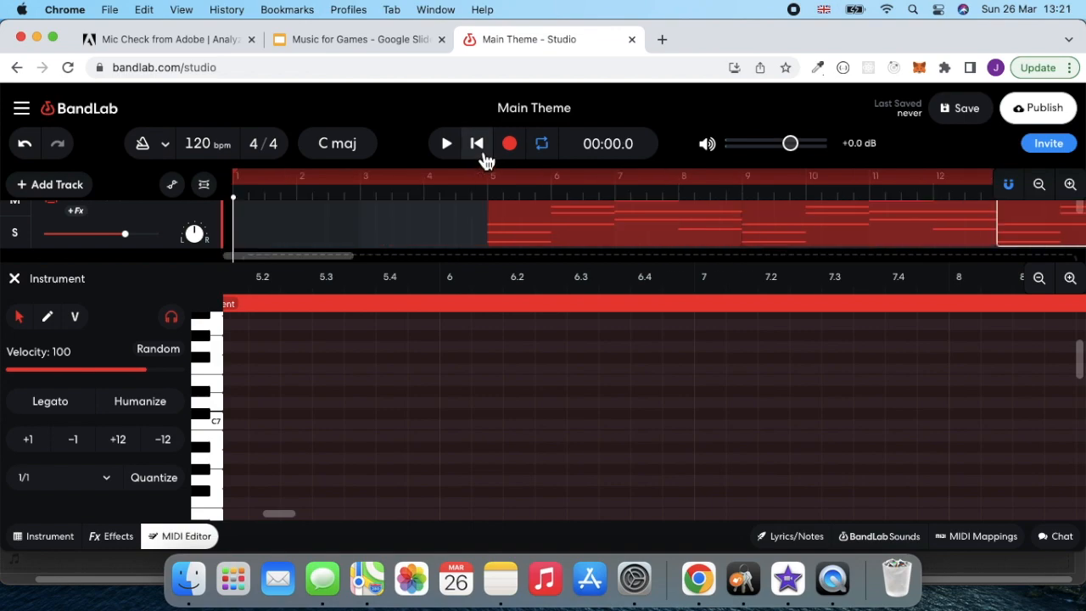
pyautogui.click(448, 153)
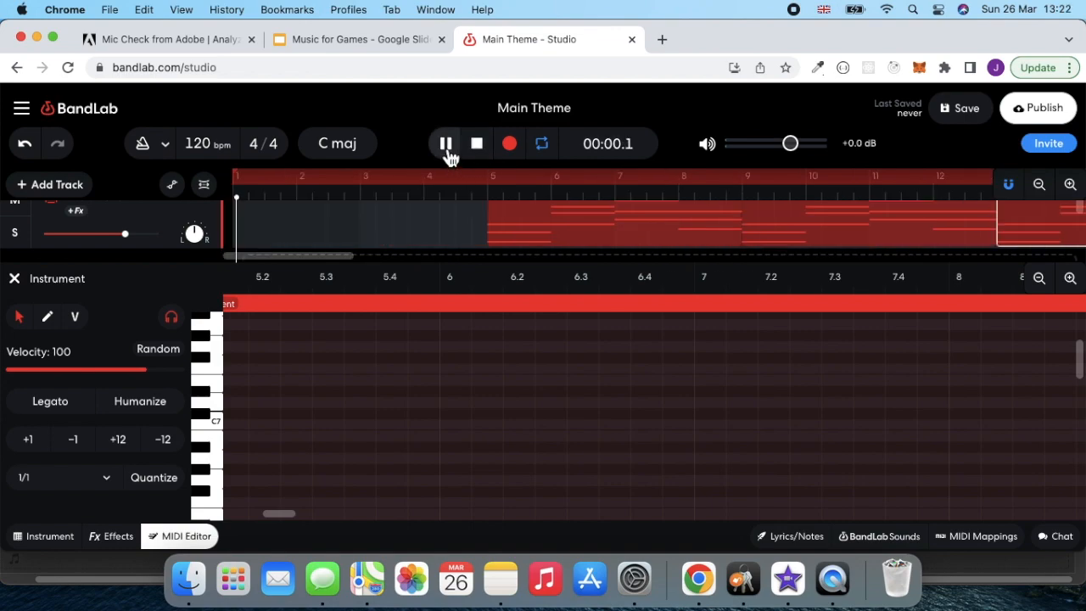
pyautogui.click(449, 152)
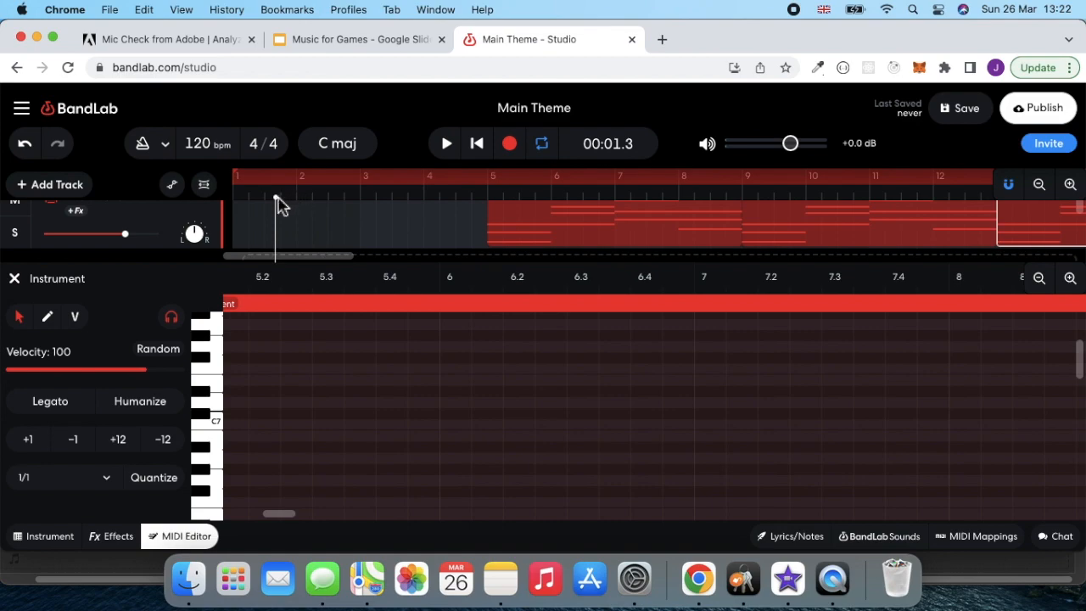
pyautogui.moveTo(277, 200); pyautogui.dragTo(218, 195)
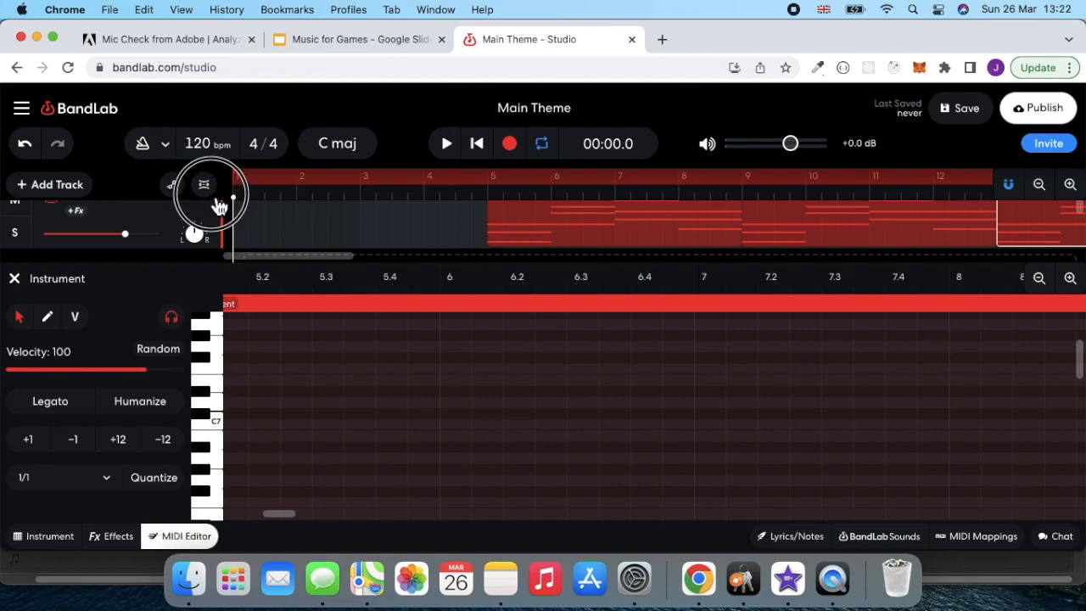
pyautogui.scroll(3, 95, 244)
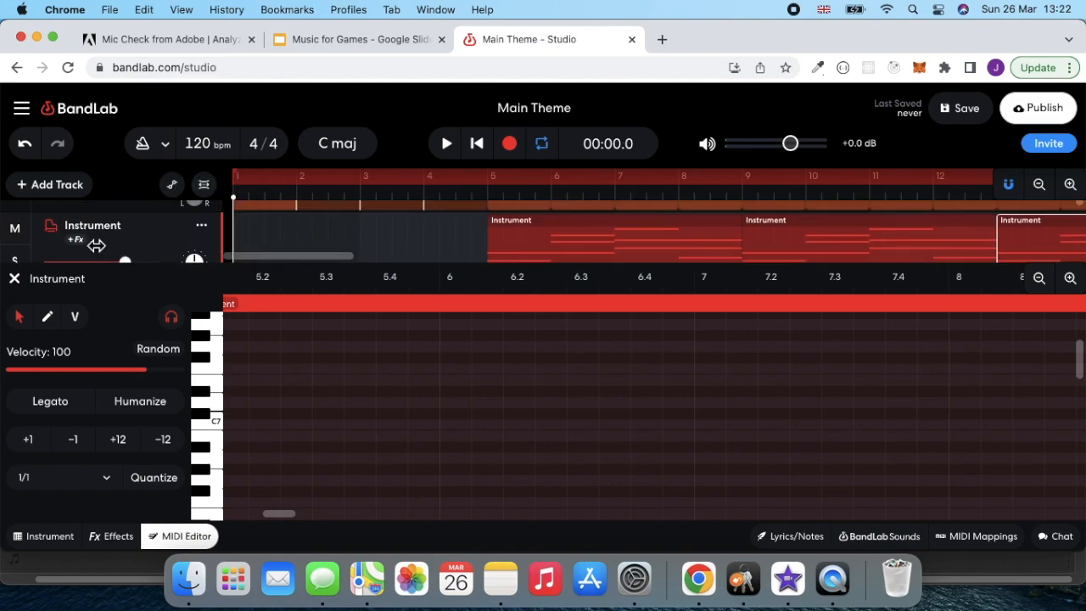